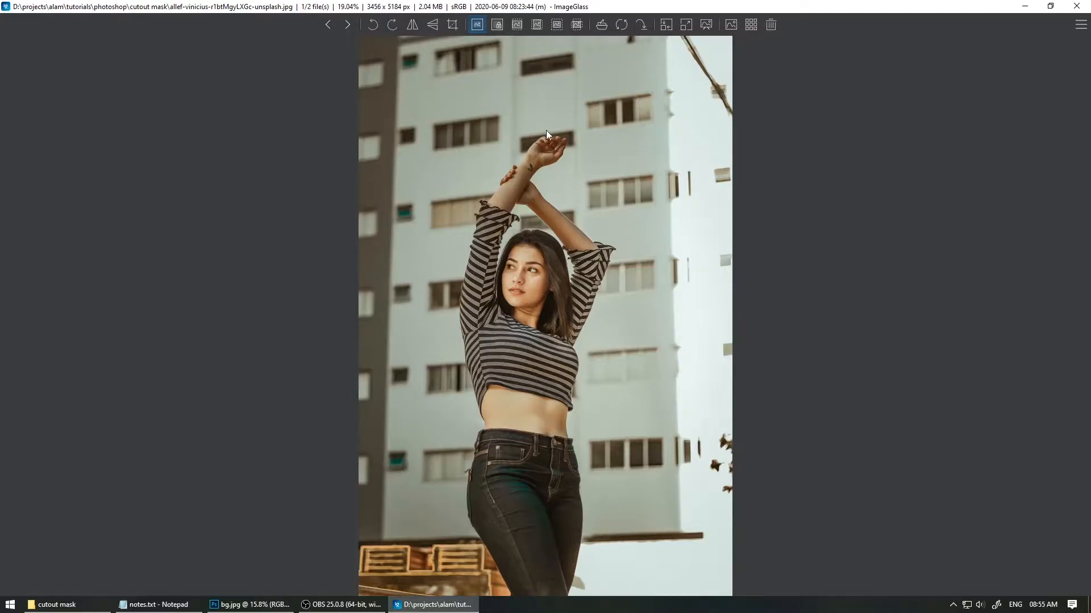
# Step: Close the image viewer and minimize the file explorer window
pyautogui.click(1076, 6)
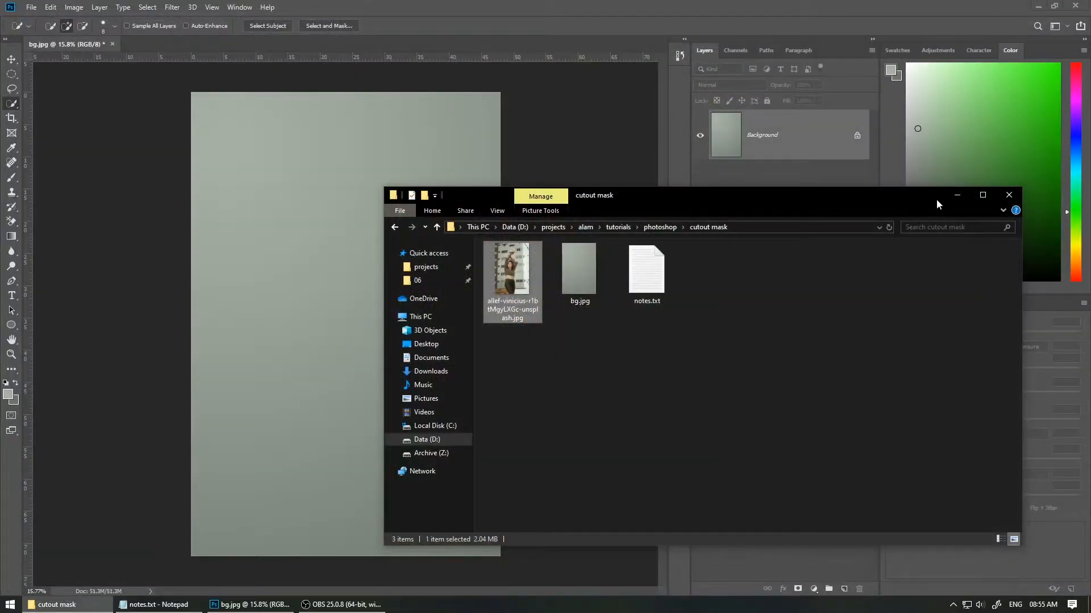
pyautogui.click(960, 195)
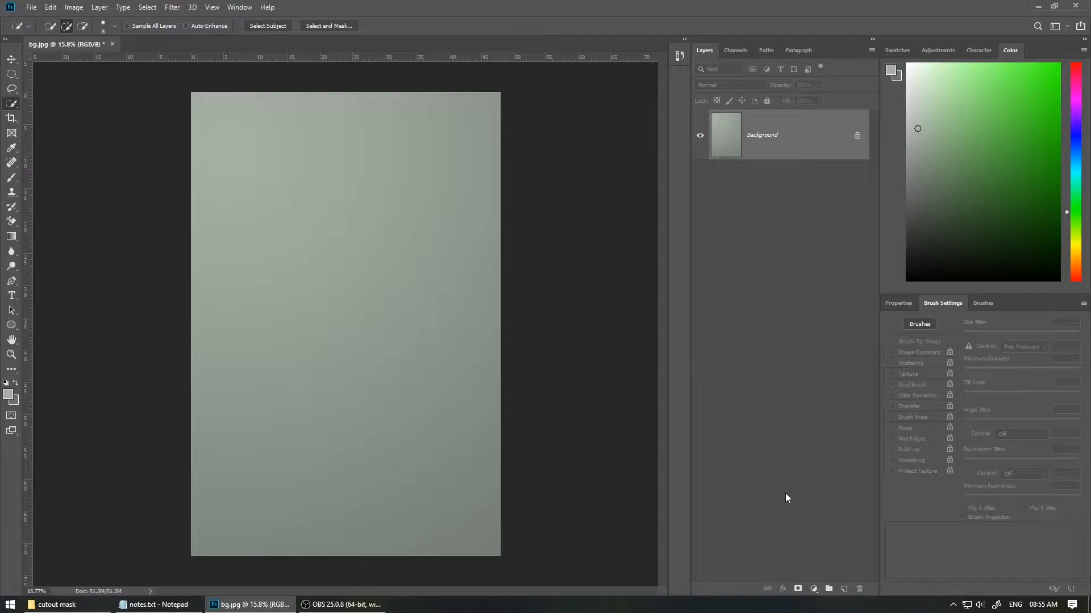
# Step: Add a new empty layer, then place the woman's photo into bg.jpg and scale and position it over the canvas
pyautogui.click(843, 587)
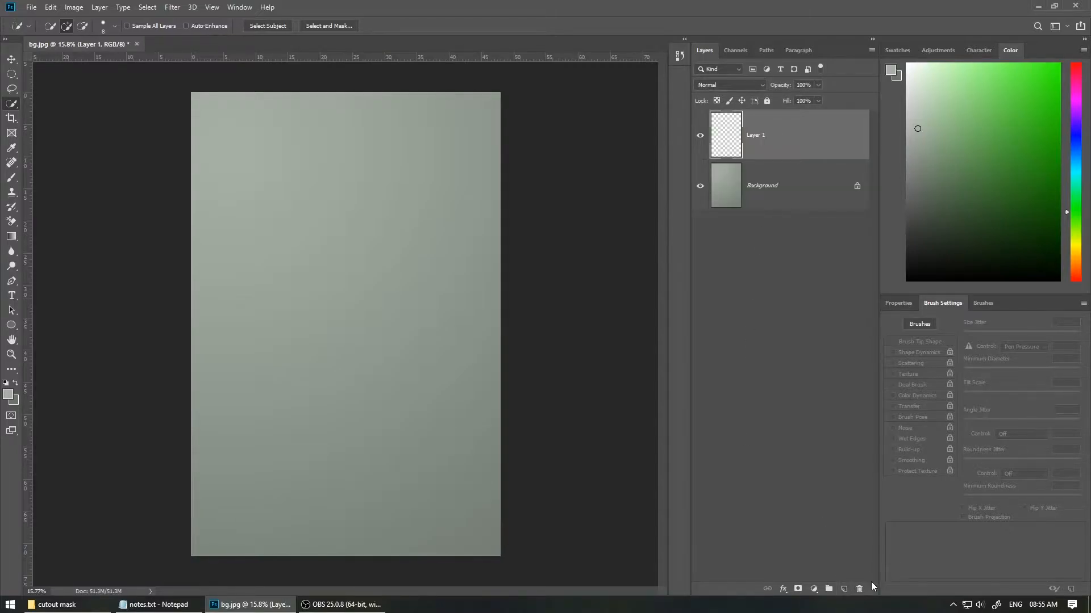
pyautogui.hotkey('alt', 'Tab')
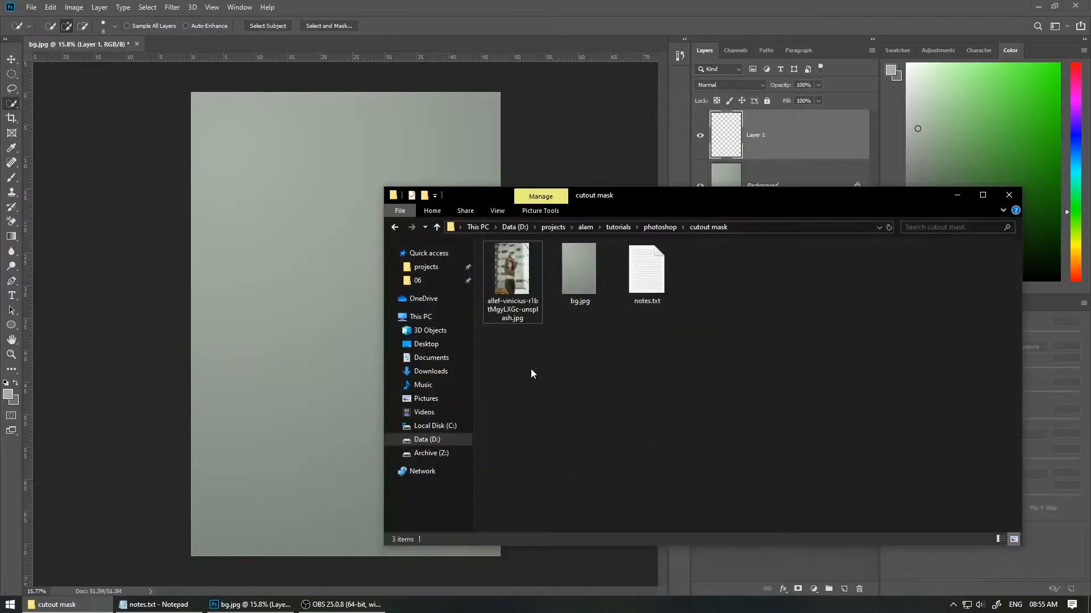
pyautogui.moveTo(523, 315); pyautogui.dragTo(616, 470)
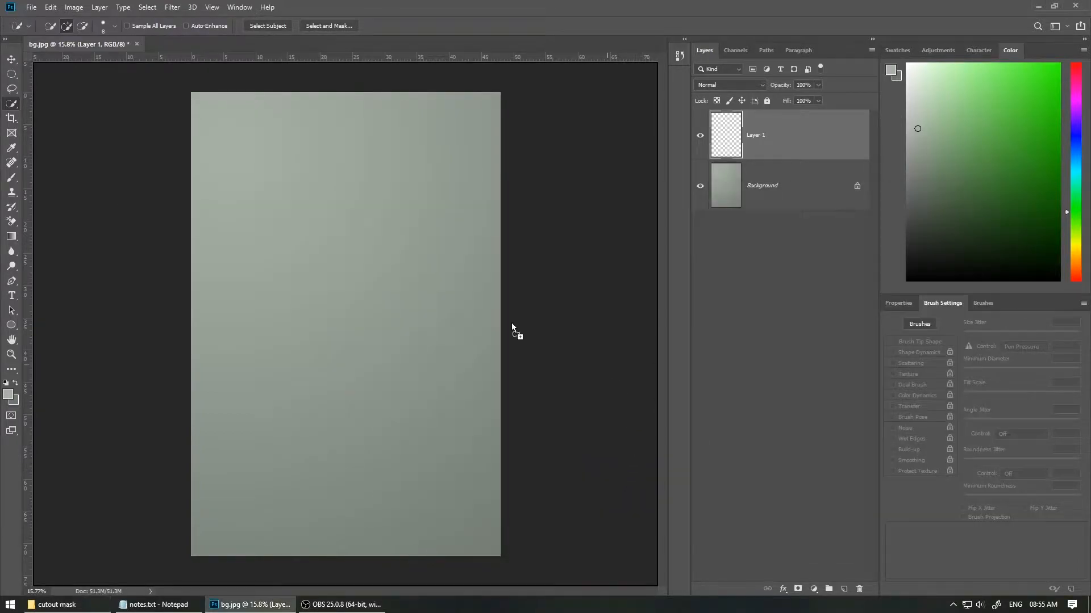
pyautogui.moveTo(368, 317); pyautogui.dragTo(369, 315)
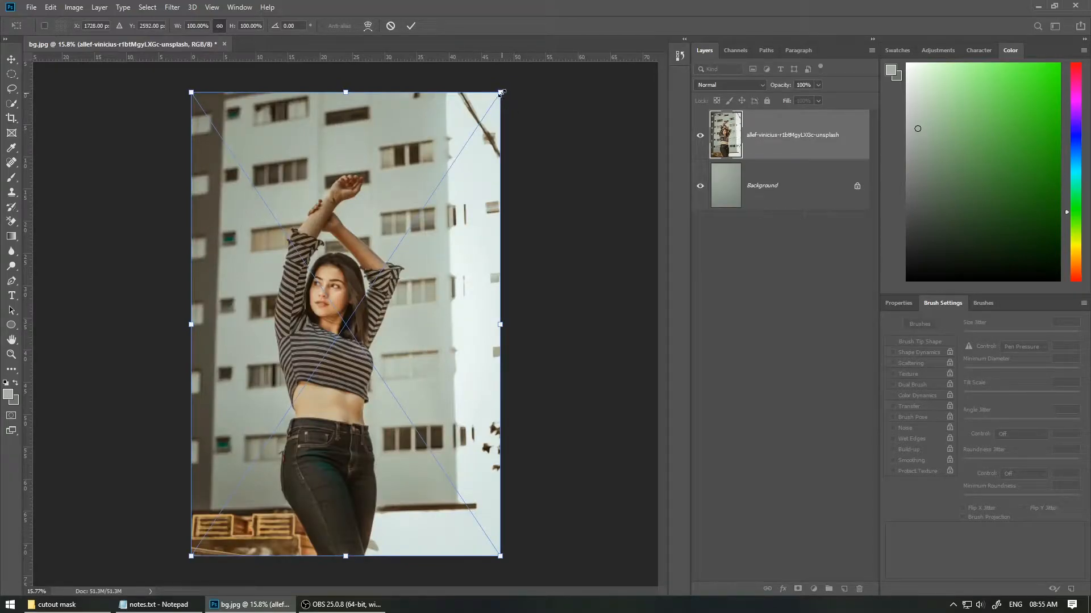
pyautogui.moveTo(500, 92); pyautogui.dragTo(487, 112)
pyautogui.moveTo(385, 257); pyautogui.dragTo(392, 246)
pyautogui.press('Return')
# Step: Hide the Background layer and rasterize the placed photo layer to use the Eraser tool on it
pyautogui.press('w')
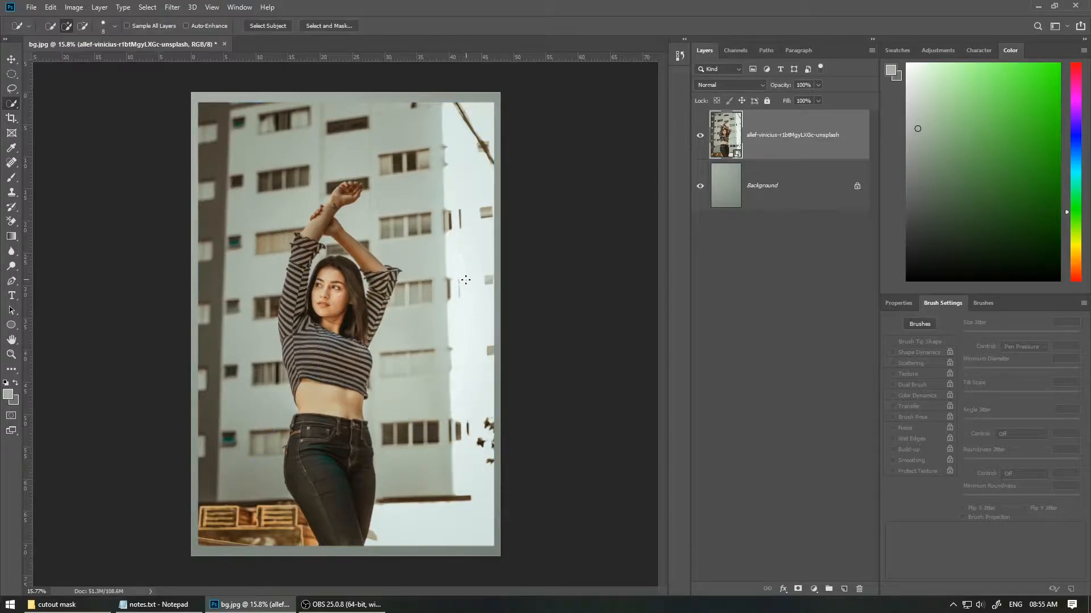
pyautogui.click(700, 186)
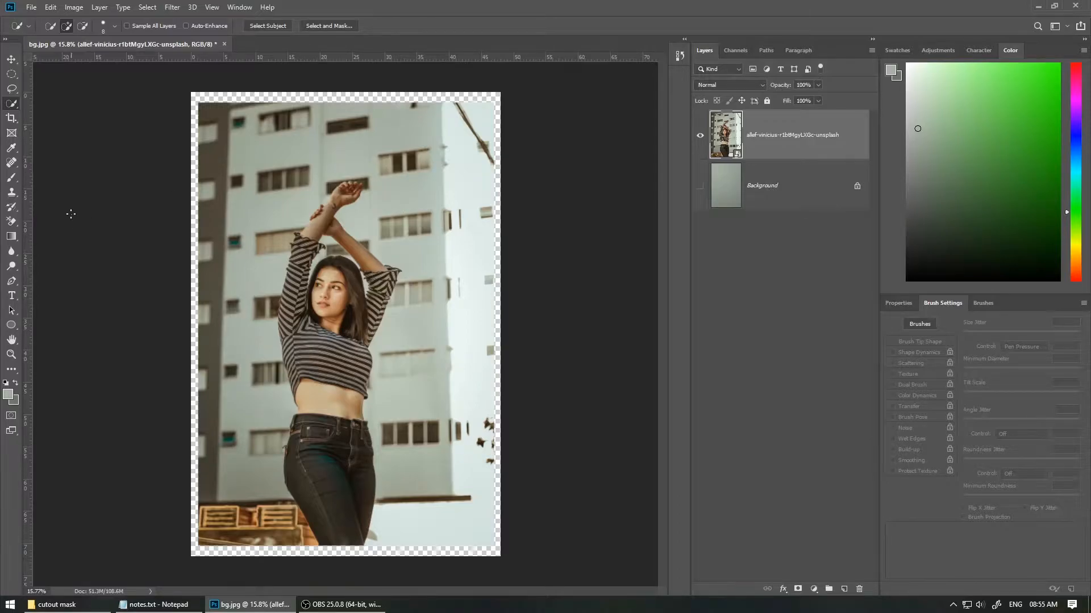
pyautogui.moveTo(8, 229); pyautogui.dragTo(44, 224)
pyautogui.click(246, 217)
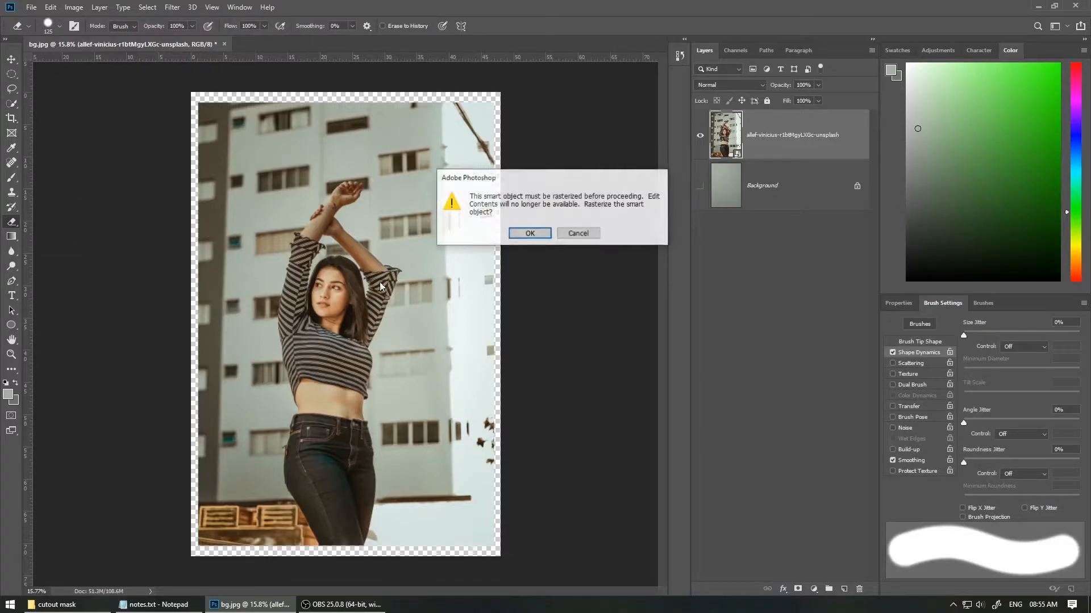
pyautogui.click(533, 236)
# Step: Erase the building background beside the woman's left side and raised arm with the Eraser tool
pyautogui.moveTo(227, 366)
pyautogui.mouseDown()
pyautogui.moveTo(247, 322)
pyautogui.moveTo(272, 387)
pyautogui.moveTo(270, 296)
pyautogui.moveTo(263, 340)
pyautogui.moveTo(280, 269)
pyautogui.moveTo(269, 352)
pyautogui.mouseUp()
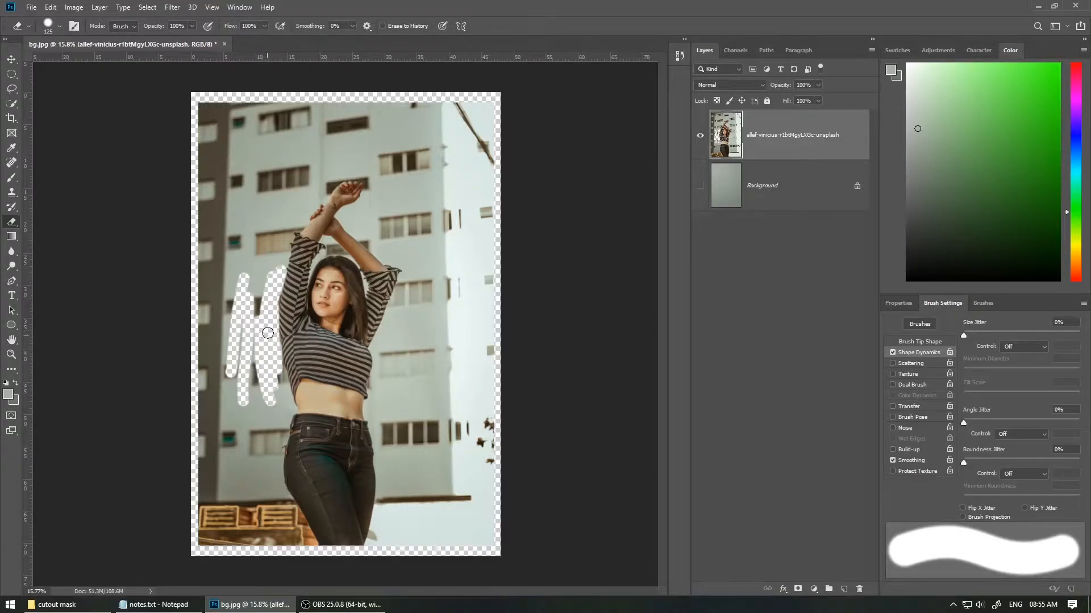
pyautogui.moveTo(279, 392); pyautogui.dragTo(283, 401)
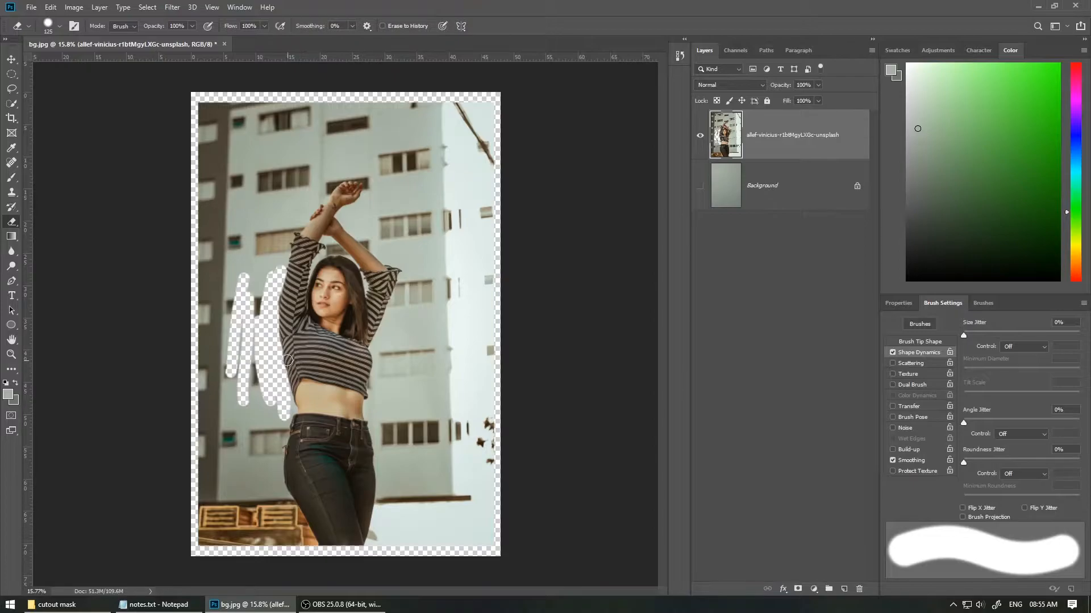
pyautogui.keyDown('ctrl'); pyautogui.moveTo(263, 362); pyautogui.dragTo(316, 358); pyautogui.keyUp('ctrl')
pyautogui.moveTo(243, 173); pyautogui.dragTo(302, 325)
pyautogui.moveTo(301, 325)
pyautogui.keyDown('ctrl'); pyautogui.mouseDown()
pyautogui.moveTo(382, 288)
pyautogui.moveTo(309, 255)
pyautogui.moveTo(329, 249)
pyautogui.mouseUp(); pyautogui.keyUp('ctrl')
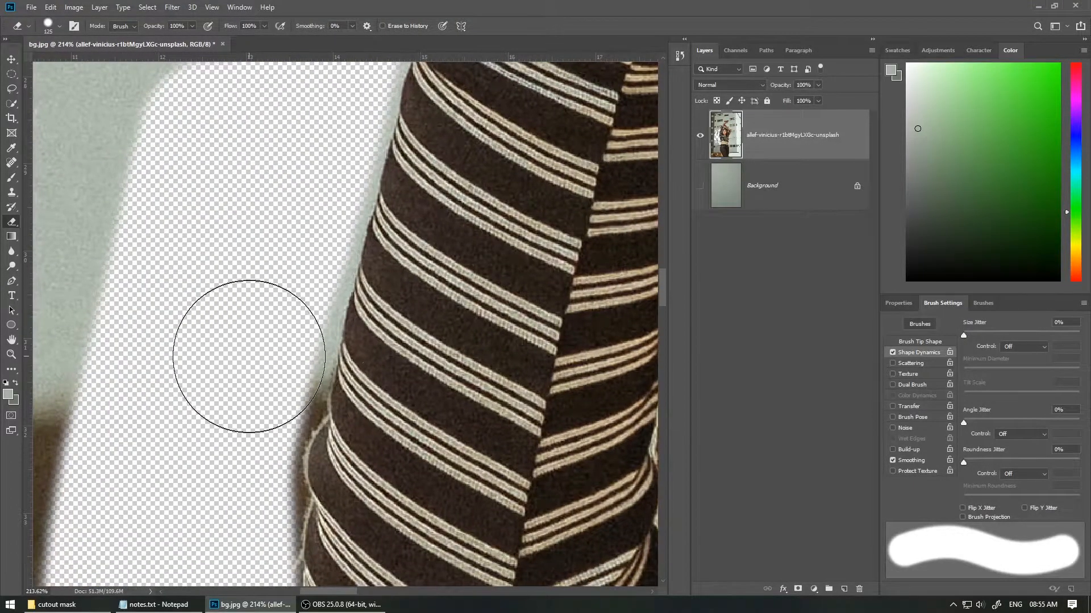
pyautogui.moveTo(248, 309)
pyautogui.mouseDown()
pyautogui.moveTo(274, 348)
pyautogui.moveTo(245, 395)
pyautogui.moveTo(219, 323)
pyautogui.mouseUp()
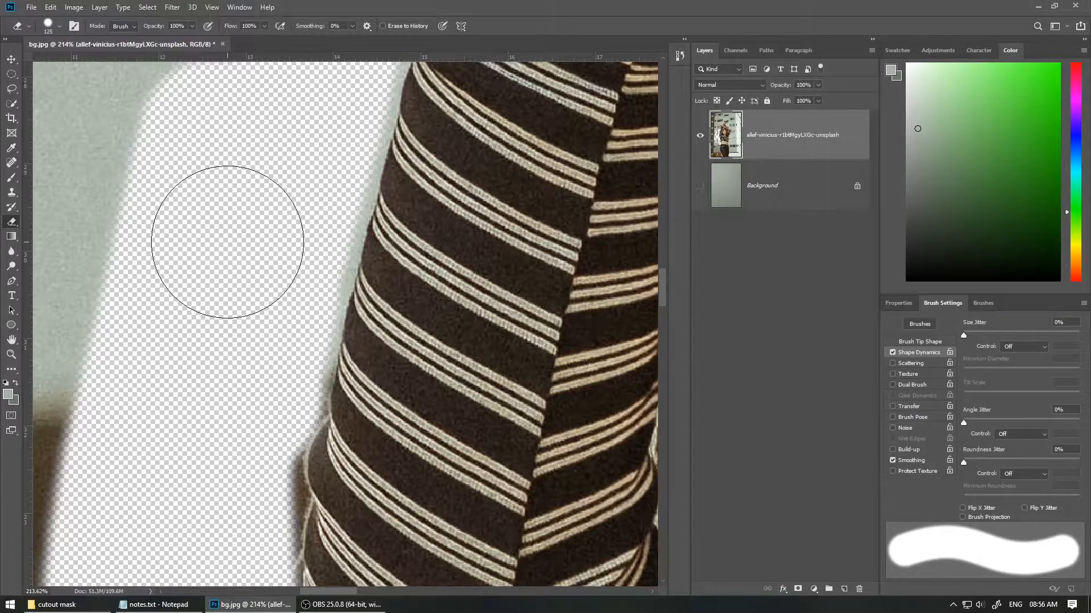
pyautogui.moveTo(320, 257)
pyautogui.mouseDown()
pyautogui.moveTo(255, 282)
pyautogui.moveTo(280, 327)
pyautogui.moveTo(278, 350)
pyautogui.moveTo(277, 261)
pyautogui.moveTo(273, 291)
pyautogui.moveTo(298, 231)
pyautogui.moveTo(306, 284)
pyautogui.moveTo(294, 303)
pyautogui.moveTo(359, 184)
pyautogui.moveTo(380, 167)
pyautogui.mouseUp()
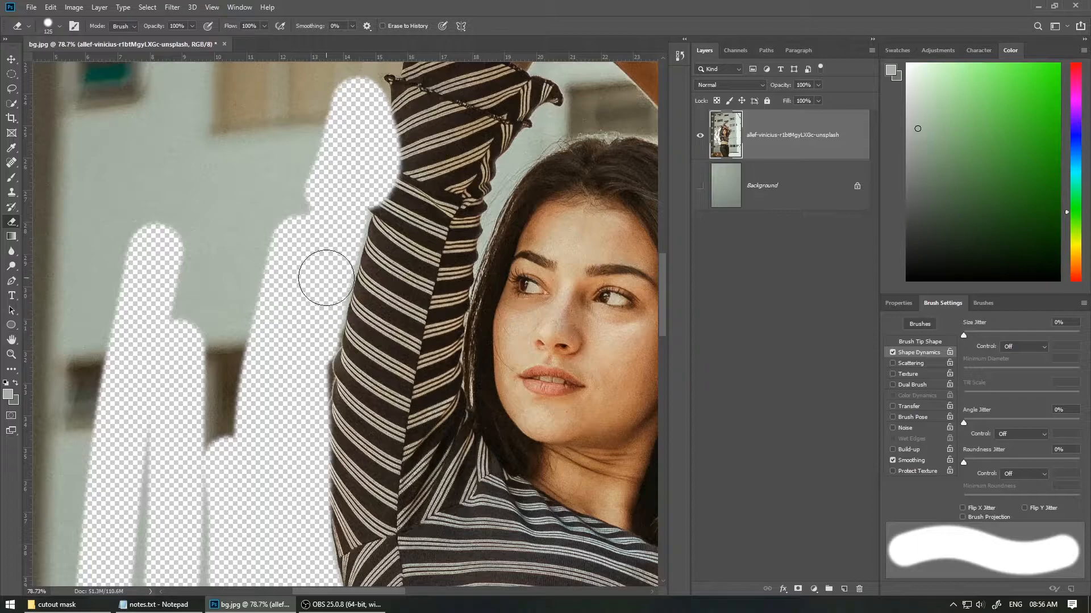
pyautogui.moveTo(291, 398); pyautogui.dragTo(292, 288)
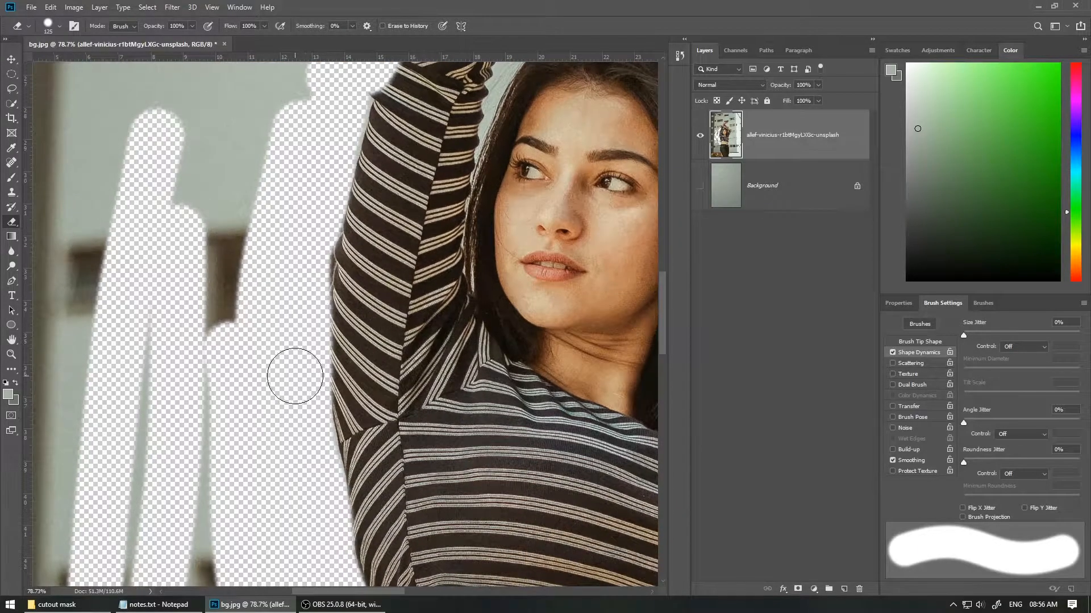
pyautogui.moveTo(365, 204); pyautogui.dragTo(285, 407)
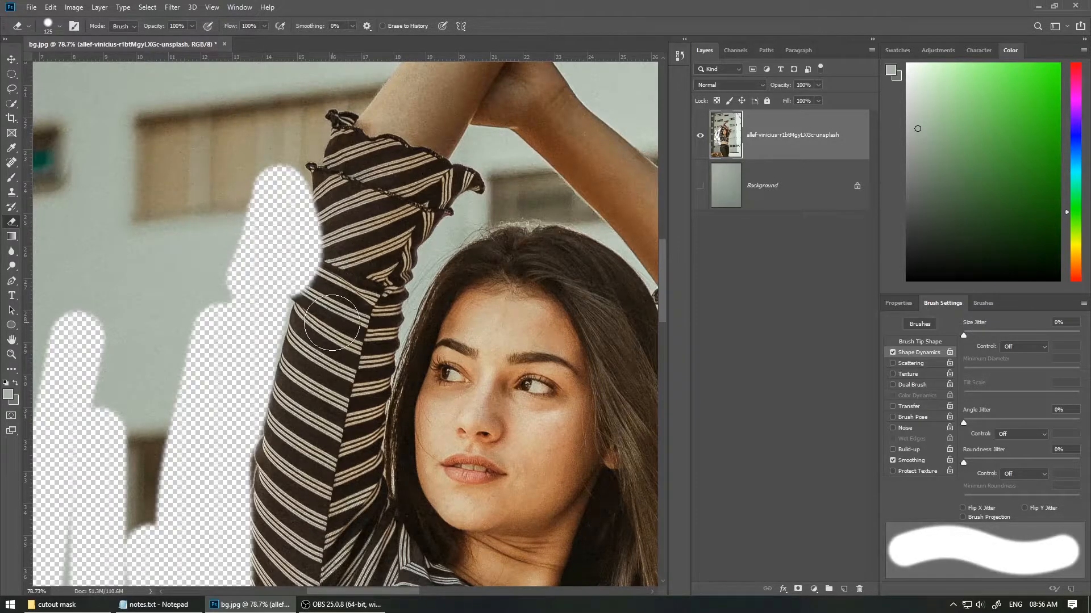
# Step: Undo the last eraser stroke, erase near the sleeve again, then shrink the brush and erase close to the sleeve edge
pyautogui.press('ctrl')
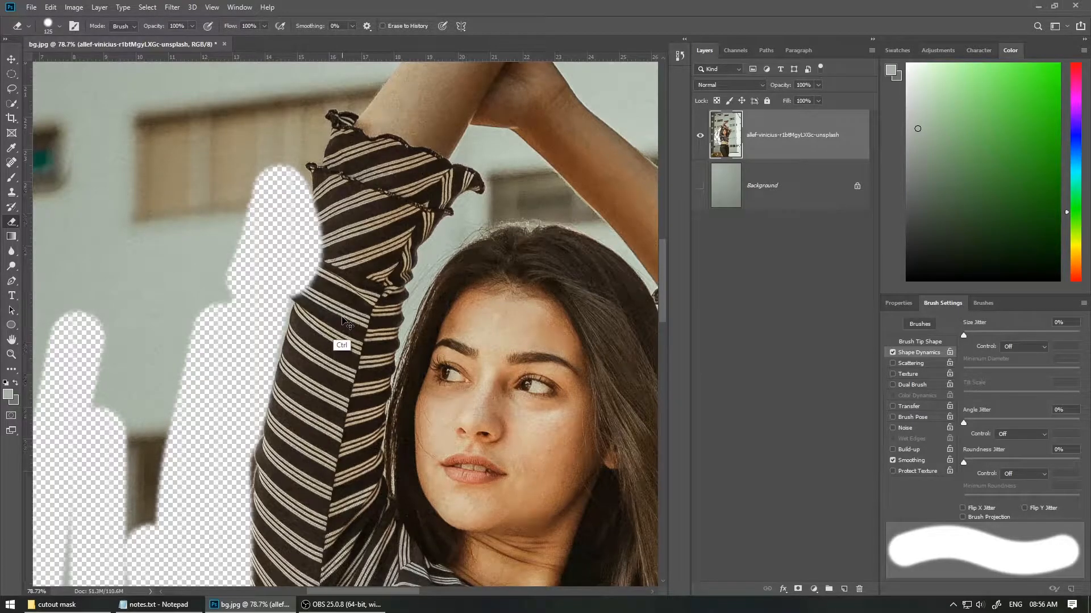
pyautogui.hotkey('ctrl', 'z')
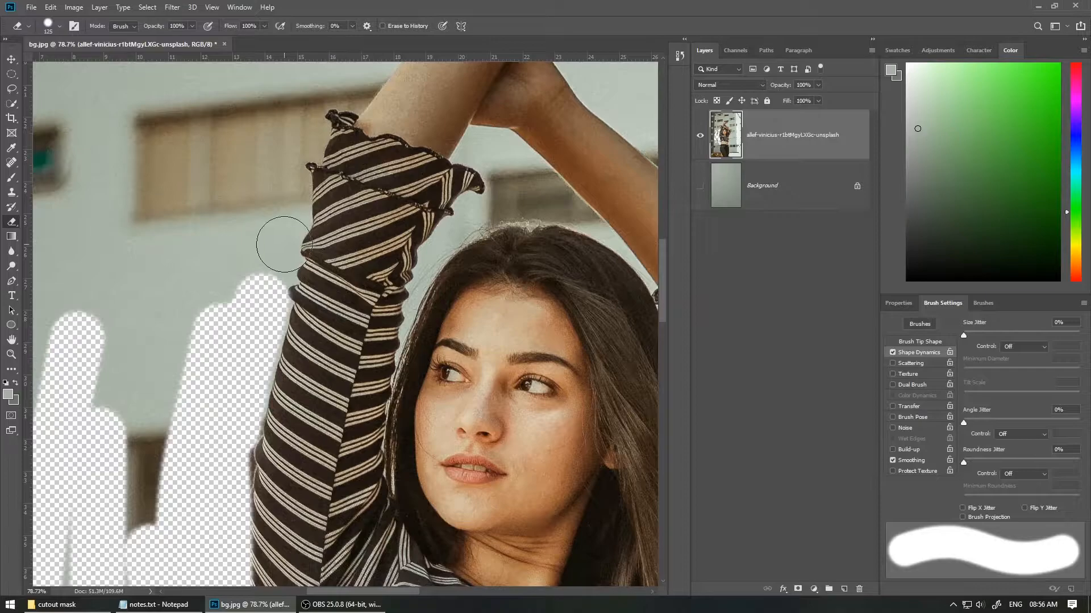
pyautogui.moveTo(270, 204)
pyautogui.mouseDown()
pyautogui.moveTo(272, 238)
pyautogui.moveTo(274, 220)
pyautogui.moveTo(243, 243)
pyautogui.moveTo(263, 250)
pyautogui.moveTo(348, 212)
pyautogui.mouseUp()
pyautogui.press('ctrl')
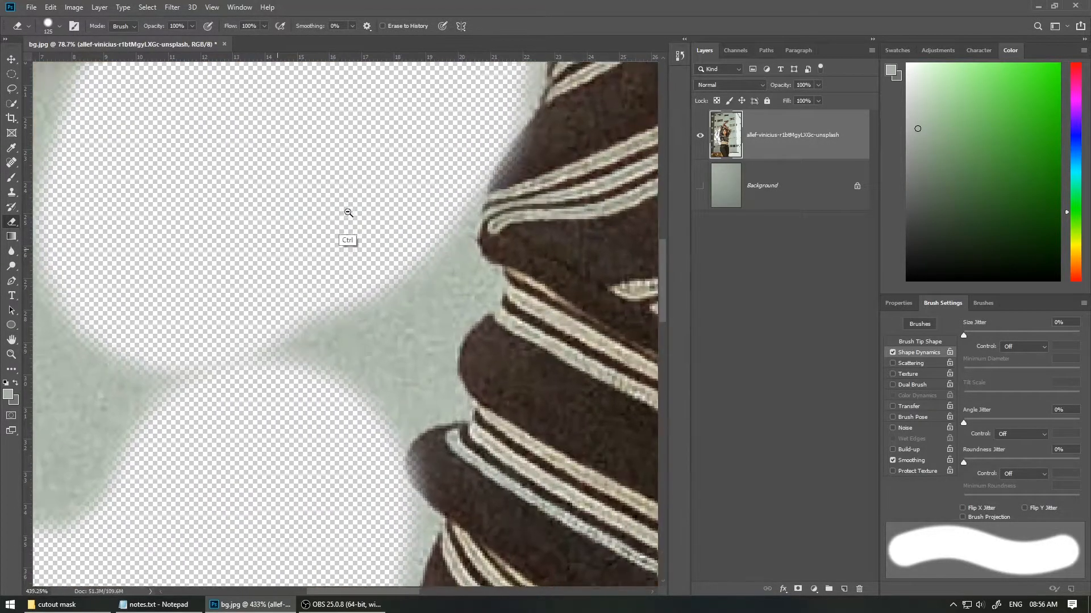
pyautogui.press('[')
pyautogui.press('[')
pyautogui.press('[')
pyautogui.press('[')
pyautogui.press('[')
pyautogui.press('[')
pyautogui.press('[')
pyautogui.press('[')
pyautogui.press('[')
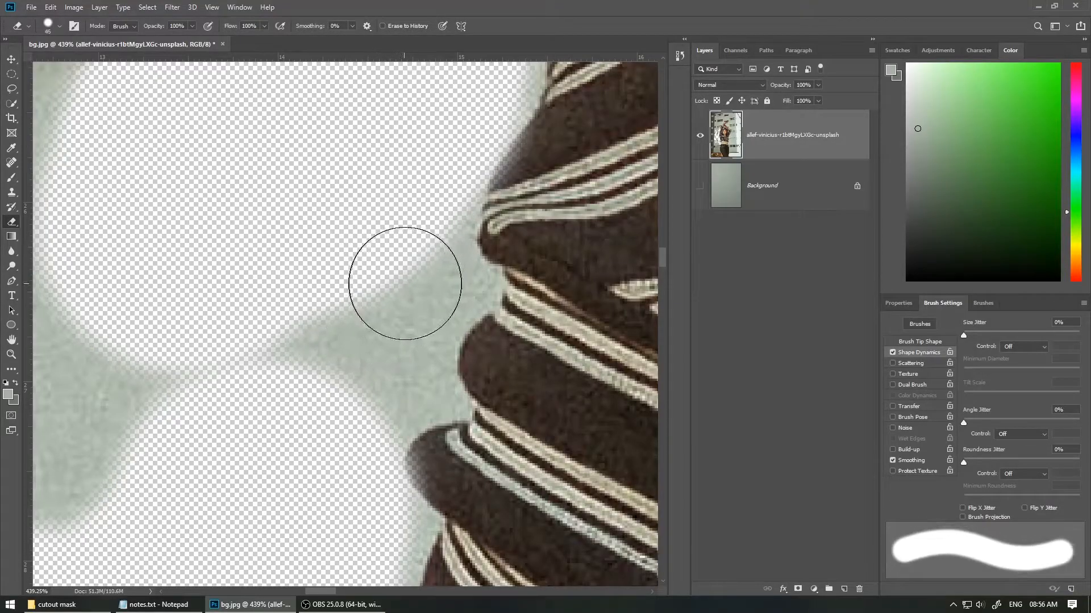
pyautogui.moveTo(426, 251)
pyautogui.mouseDown()
pyautogui.moveTo(435, 296)
pyautogui.moveTo(457, 286)
pyautogui.moveTo(370, 335)
pyautogui.moveTo(412, 376)
pyautogui.moveTo(435, 362)
pyautogui.moveTo(443, 370)
pyautogui.moveTo(415, 401)
pyautogui.mouseUp()
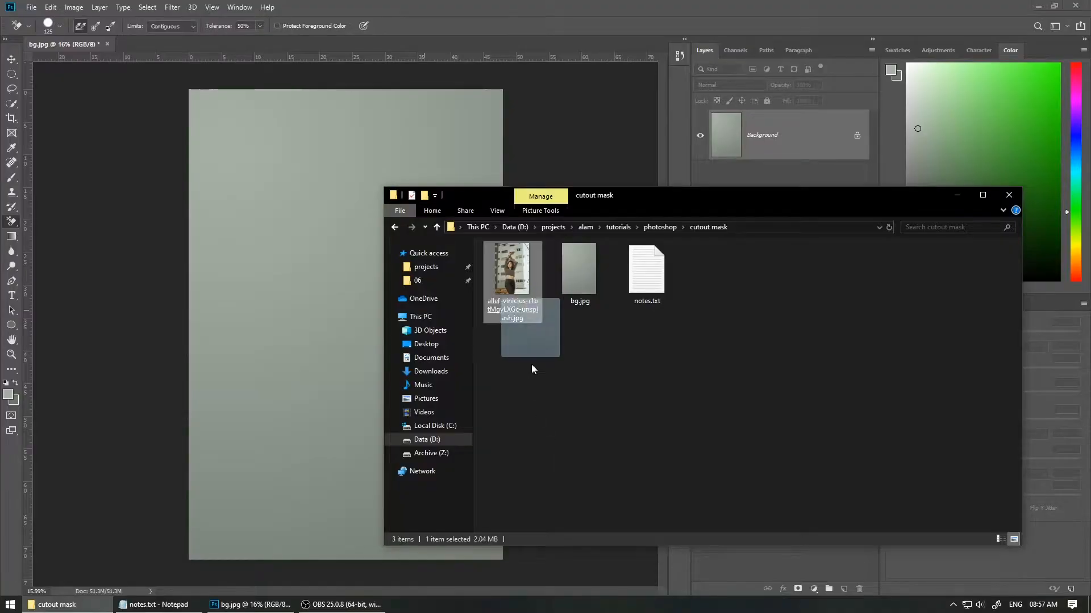
# Step: Place the woman's photo into bg.jpg again, enlarging and positioning it to cover the canvas
pyautogui.hotkey('alt', 'Tab')
pyautogui.moveTo(530, 364); pyautogui.dragTo(444, 304)
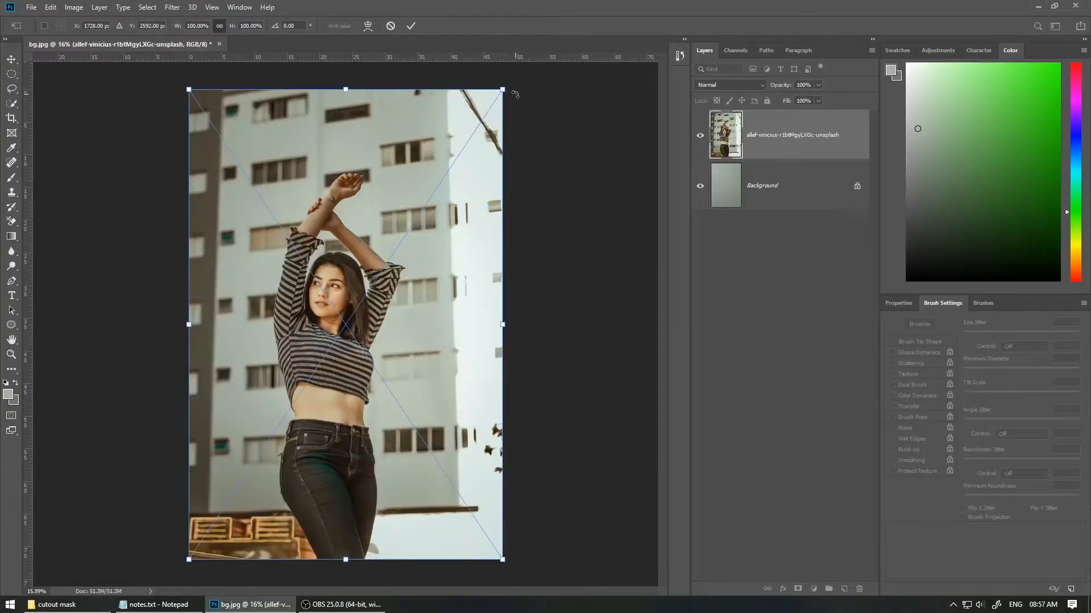
pyautogui.moveTo(503, 88); pyautogui.dragTo(495, 103)
pyautogui.moveTo(395, 243); pyautogui.dragTo(401, 234)
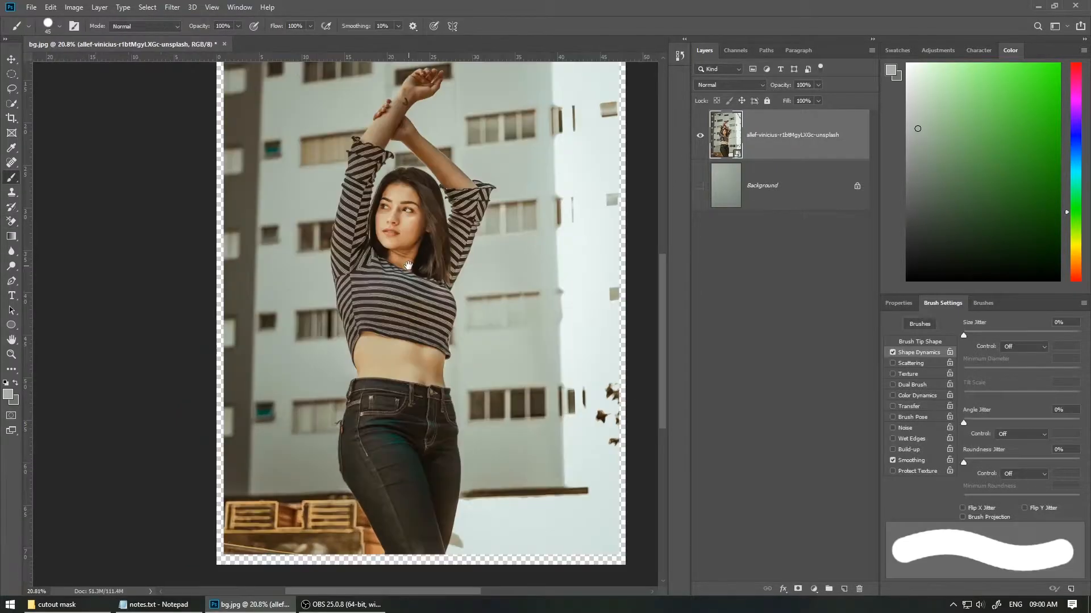
pyautogui.moveTo(407, 268); pyautogui.dragTo(395, 283)
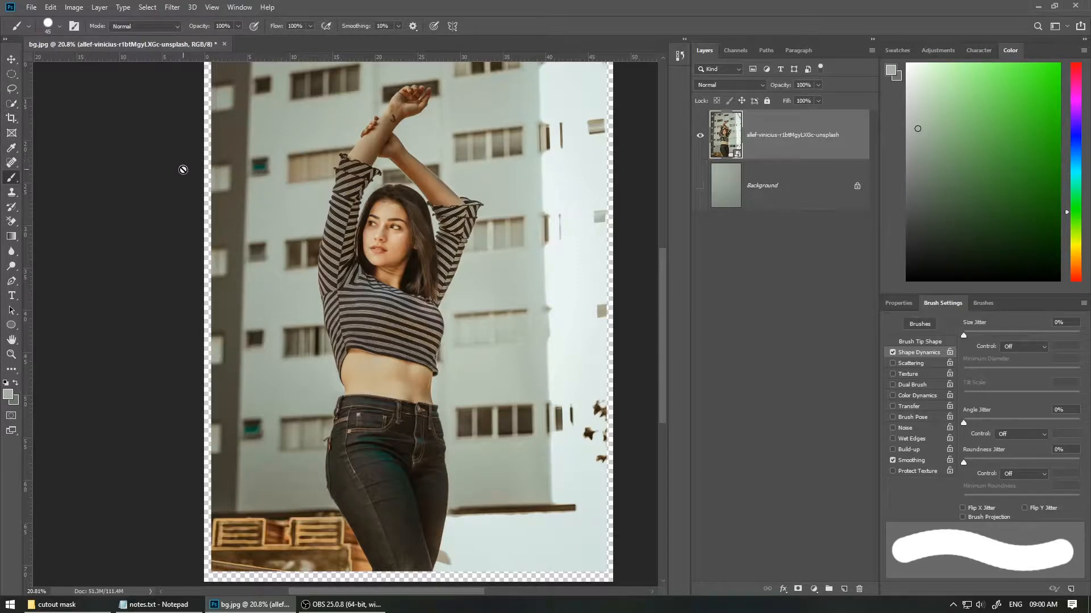
# Step: Switch to the Quick Selection tool and select the woman's body from her jeans up to her raised arms
pyautogui.press('w')
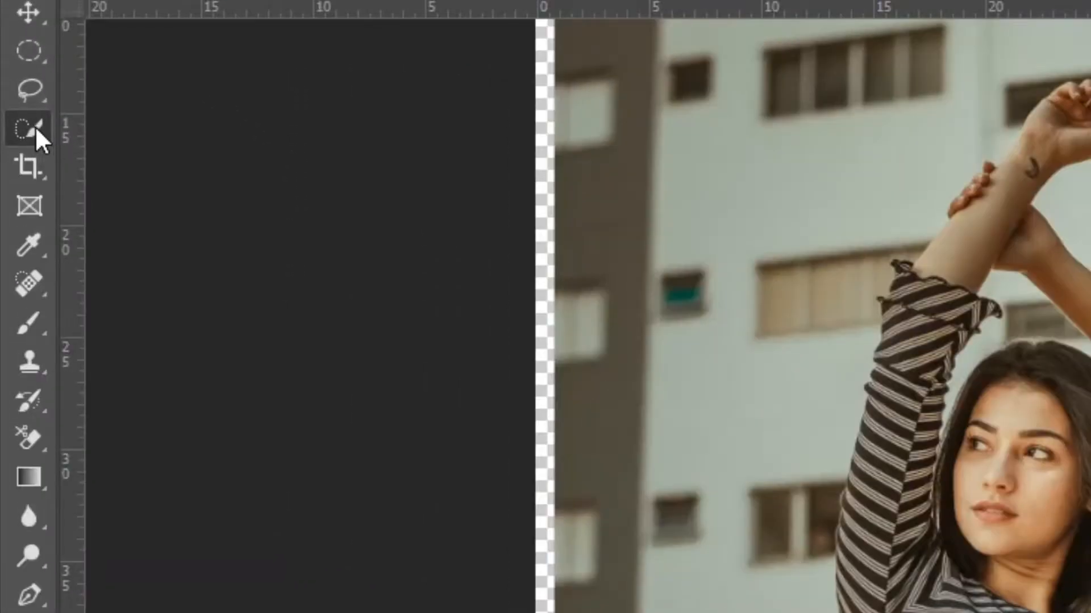
pyautogui.rightClick(26, 132)
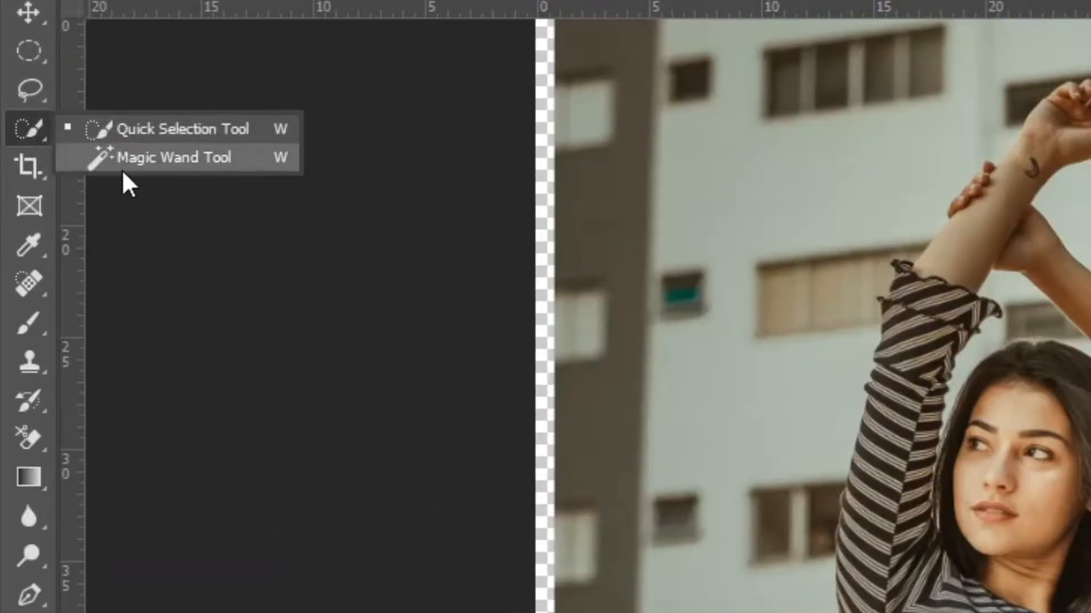
pyautogui.click(138, 163)
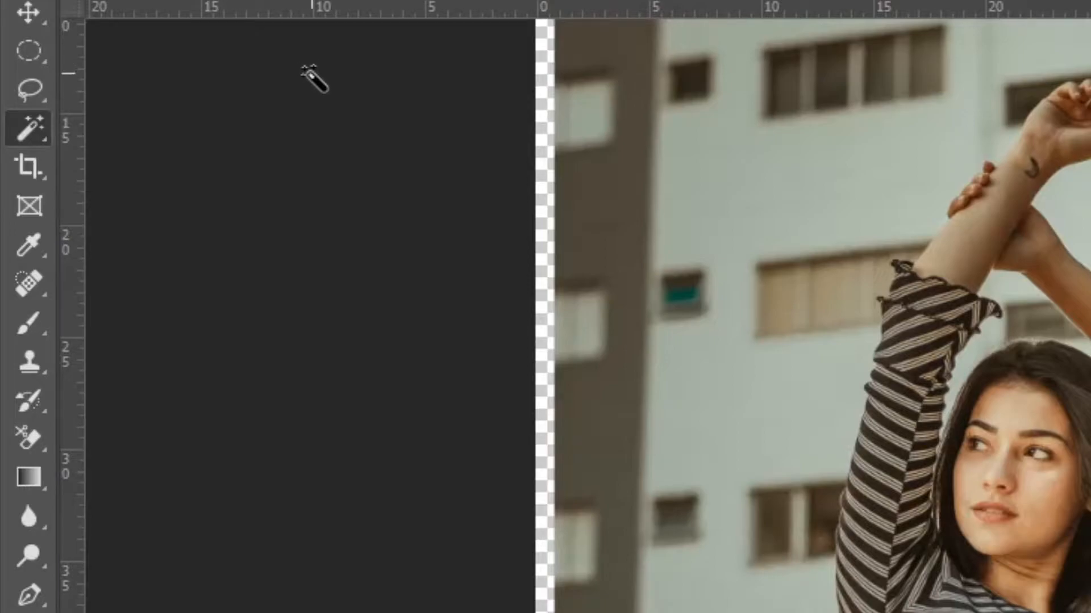
pyautogui.rightClick(33, 137)
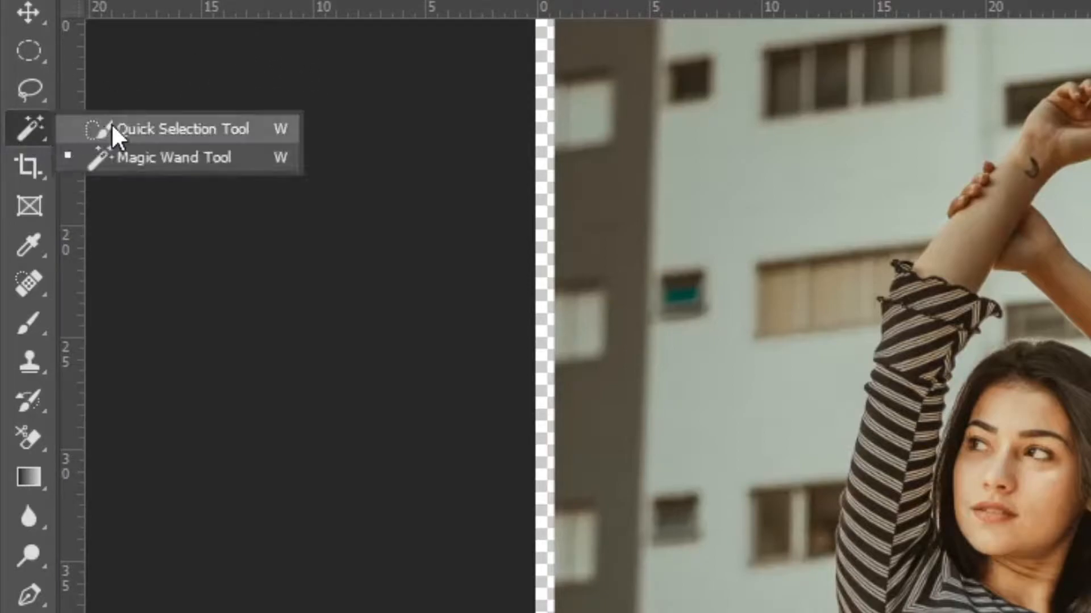
pyautogui.click(140, 128)
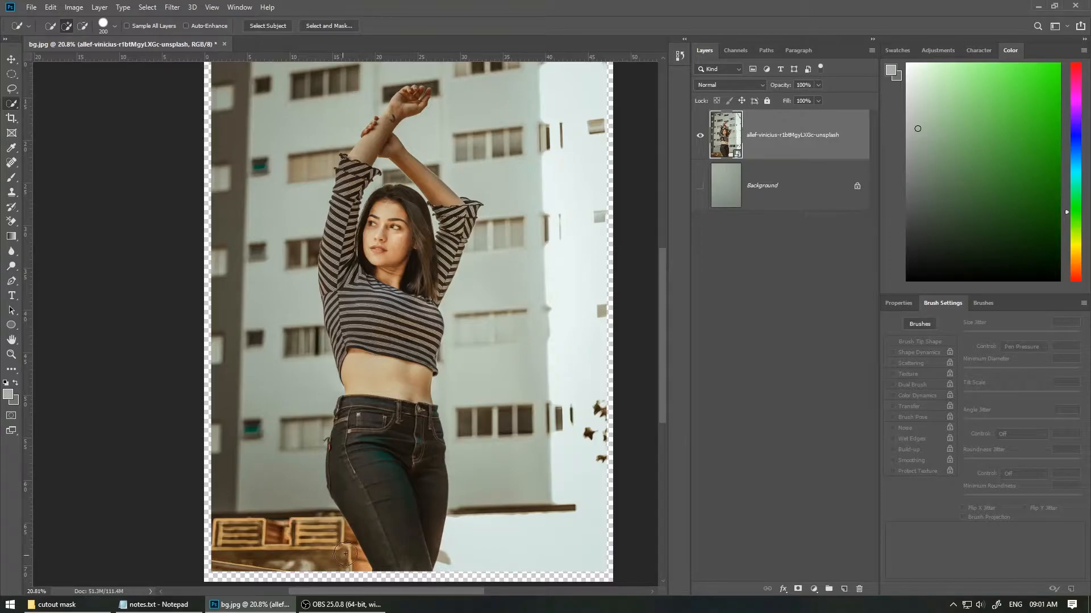
pyautogui.moveTo(393, 494); pyautogui.dragTo(401, 524)
pyautogui.moveTo(386, 381)
pyautogui.mouseDown()
pyautogui.moveTo(381, 319)
pyautogui.moveTo(353, 242)
pyautogui.moveTo(360, 178)
pyautogui.moveTo(392, 117)
pyautogui.mouseUp()
pyautogui.moveTo(322, 319); pyautogui.dragTo(375, 341)
# Step: Reduce the selection brush size and extend the selection along her sleeve, face and raised arms
pyautogui.press('[')
pyautogui.press('[')
pyautogui.press('[')
pyautogui.press('[')
pyautogui.press('[')
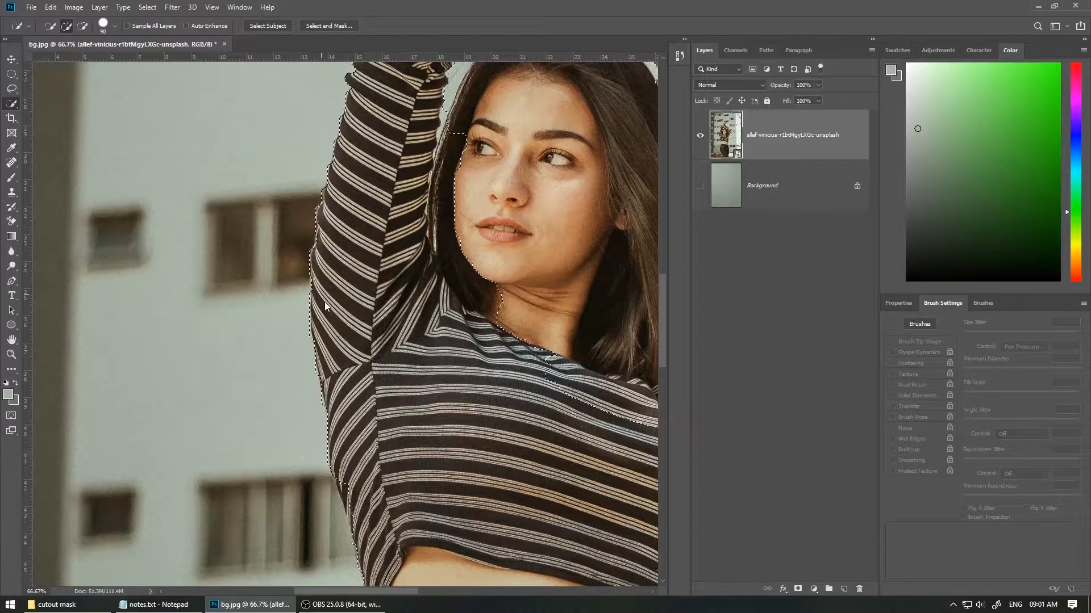
pyautogui.moveTo(382, 216); pyautogui.dragTo(321, 464)
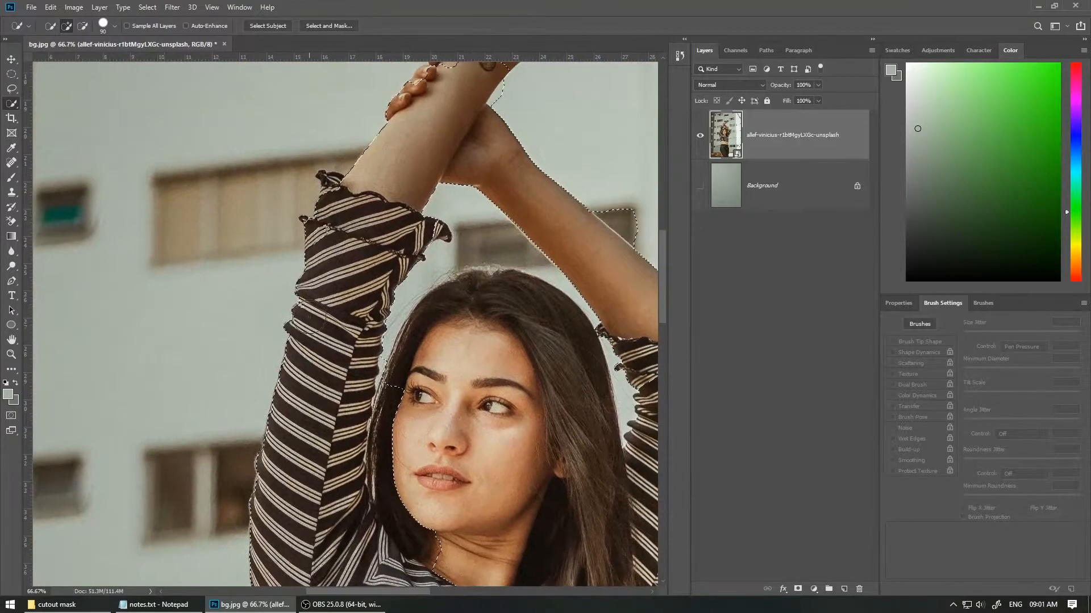
pyautogui.moveTo(433, 154); pyautogui.dragTo(296, 357)
pyautogui.moveTo(301, 304)
pyautogui.mouseDown()
pyautogui.moveTo(400, 188)
pyautogui.moveTo(352, 208)
pyautogui.moveTo(325, 241)
pyautogui.moveTo(374, 195)
pyautogui.moveTo(313, 260)
pyautogui.mouseUp()
pyautogui.moveTo(355, 339); pyautogui.dragTo(305, 251)
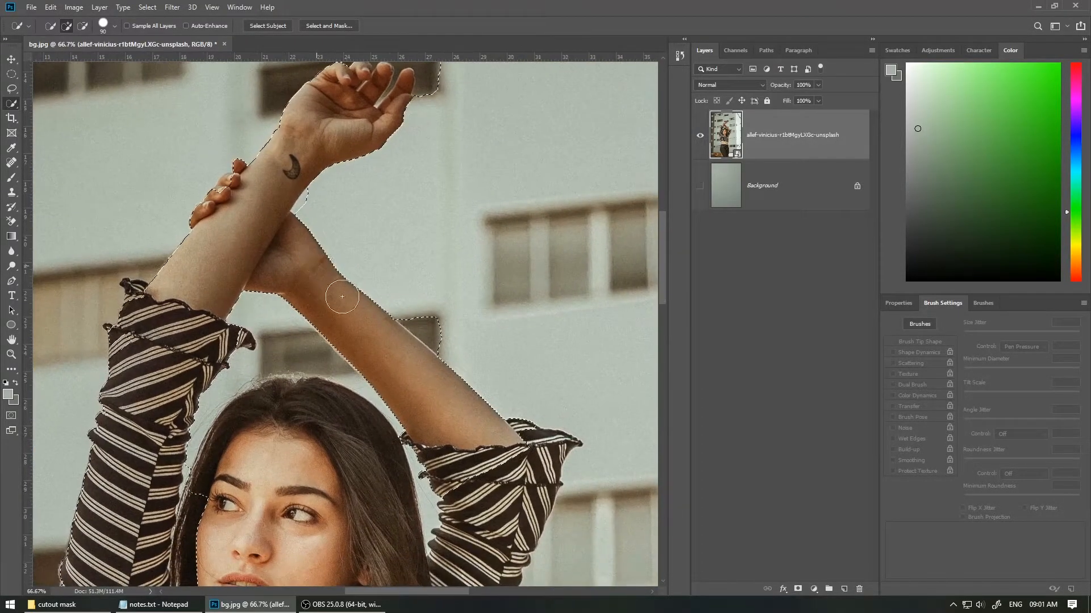
# Step: Extend the quick selection along the raised arm, the shoulder and around the top of her hair
pyautogui.moveTo(476, 504); pyautogui.dragTo(436, 341)
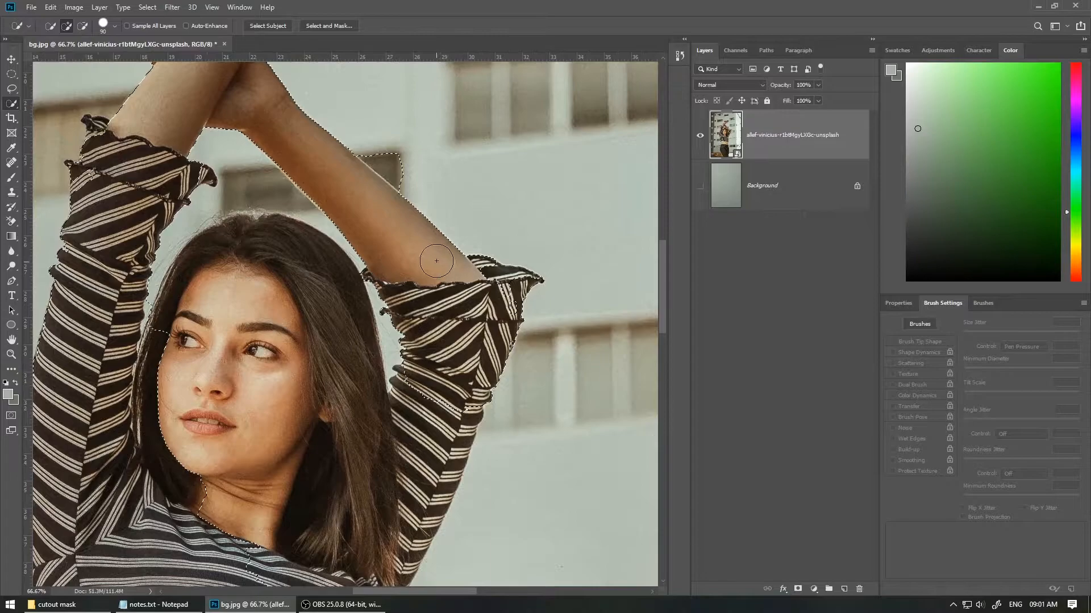
pyautogui.moveTo(497, 290)
pyautogui.mouseDown()
pyautogui.moveTo(355, 537)
pyautogui.moveTo(441, 380)
pyautogui.moveTo(330, 543)
pyautogui.mouseUp()
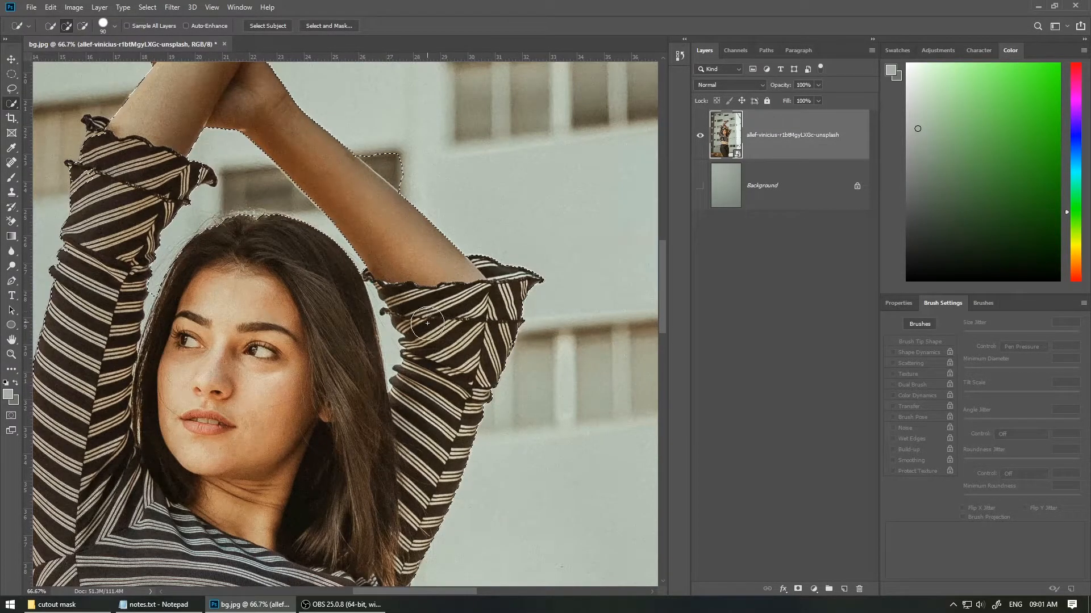
pyautogui.moveTo(373, 244); pyautogui.dragTo(363, 419)
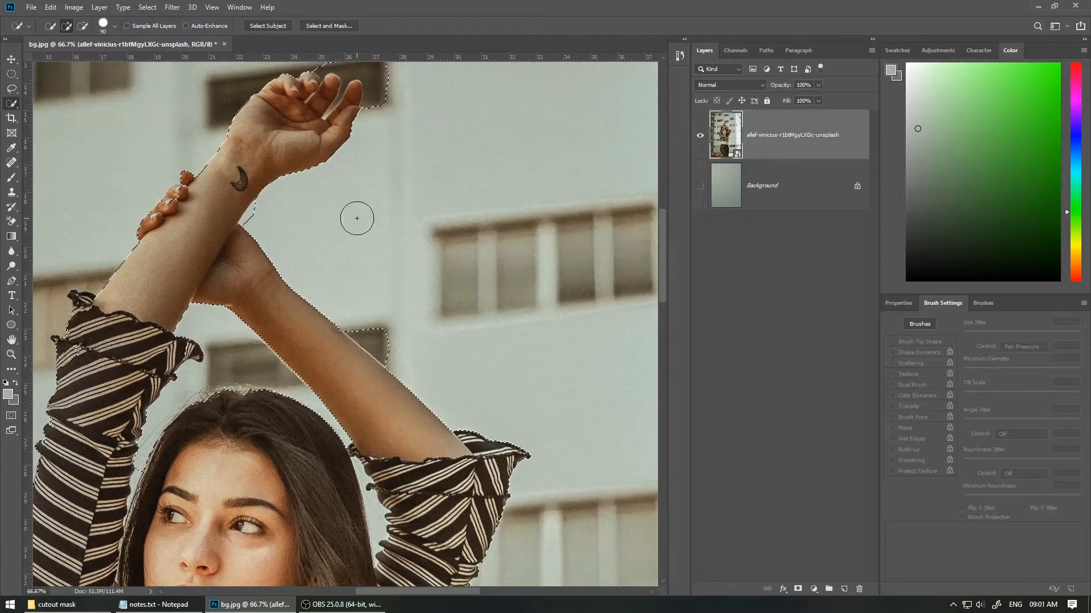
pyautogui.moveTo(384, 379)
pyautogui.mouseDown()
pyautogui.moveTo(436, 348)
pyautogui.moveTo(429, 308)
pyautogui.moveTo(477, 371)
pyautogui.mouseUp()
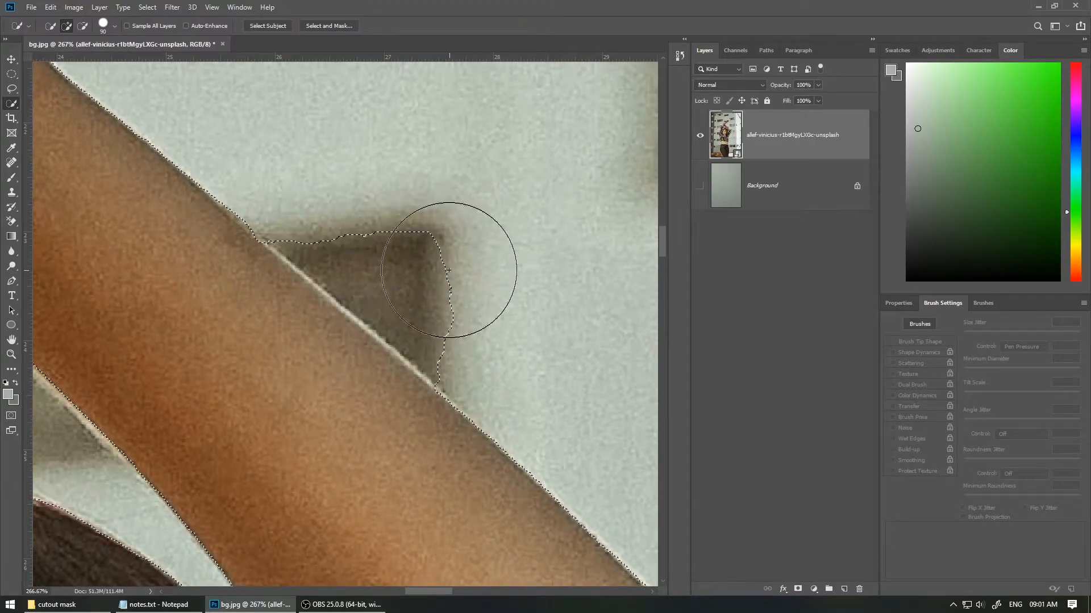
# Step: Subtract the dark window shadow beside the raised forearm from the selection, using a smaller brush along the edge
pyautogui.press('alt')
pyautogui.moveTo(393, 166); pyautogui.dragTo(470, 251)
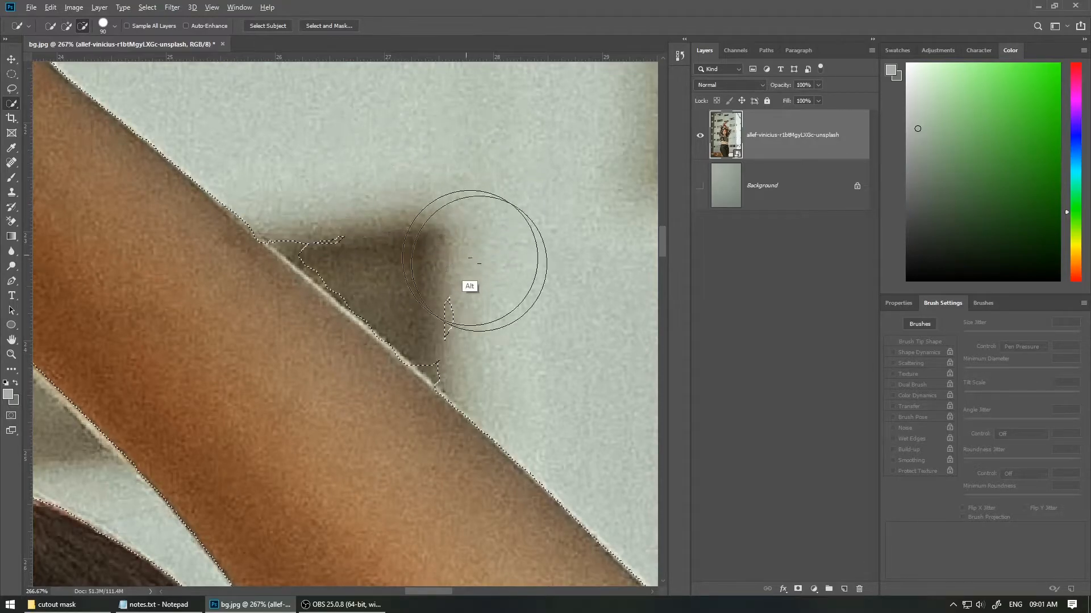
pyautogui.press('[')
pyautogui.press('[')
pyautogui.press('[')
pyautogui.press('[')
pyautogui.press('[')
pyautogui.press('[')
pyautogui.press('[')
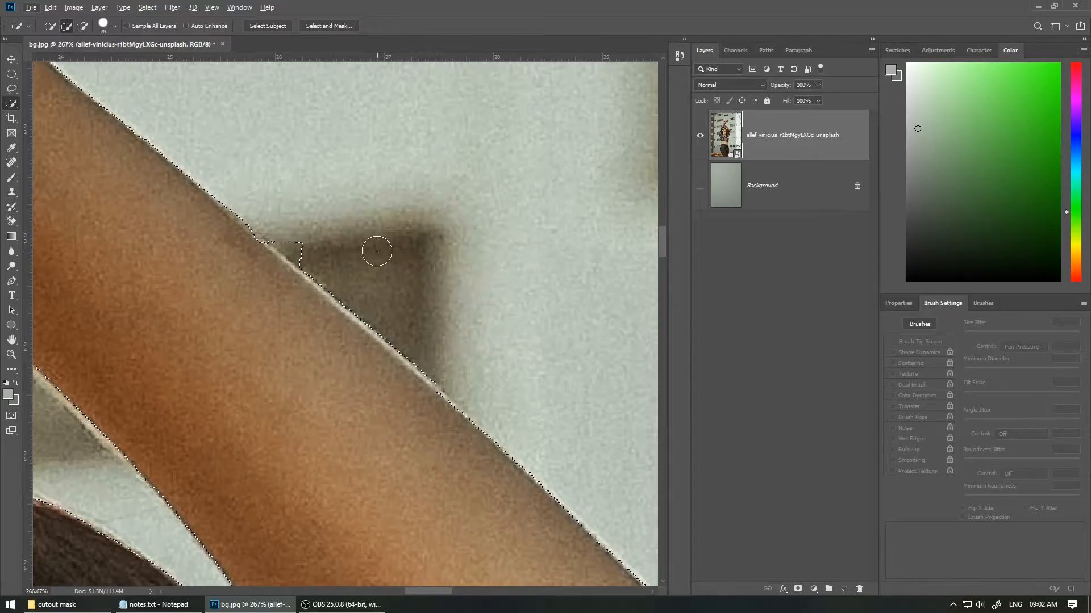
pyautogui.press('alt')
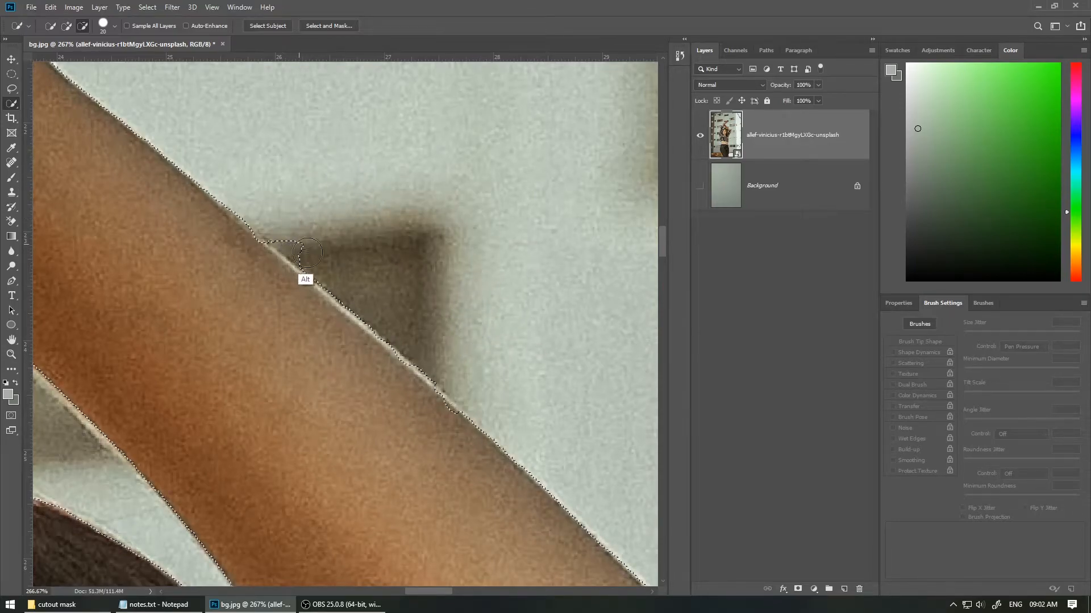
pyautogui.moveTo(287, 227); pyautogui.dragTo(350, 268)
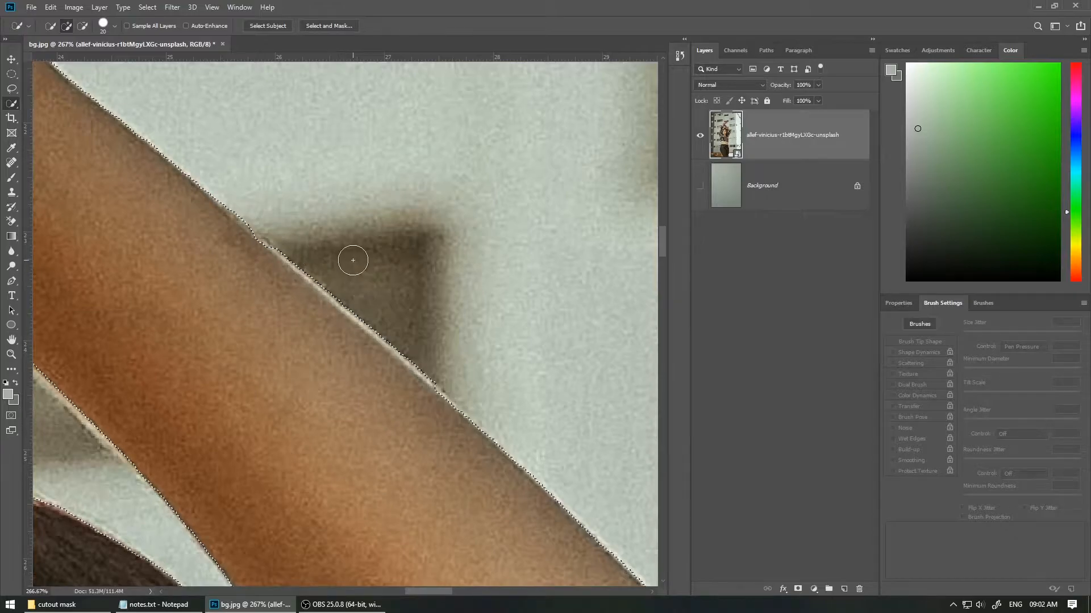
pyautogui.moveTo(480, 300); pyautogui.dragTo(378, 205)
pyautogui.moveTo(413, 355); pyautogui.dragTo(455, 344)
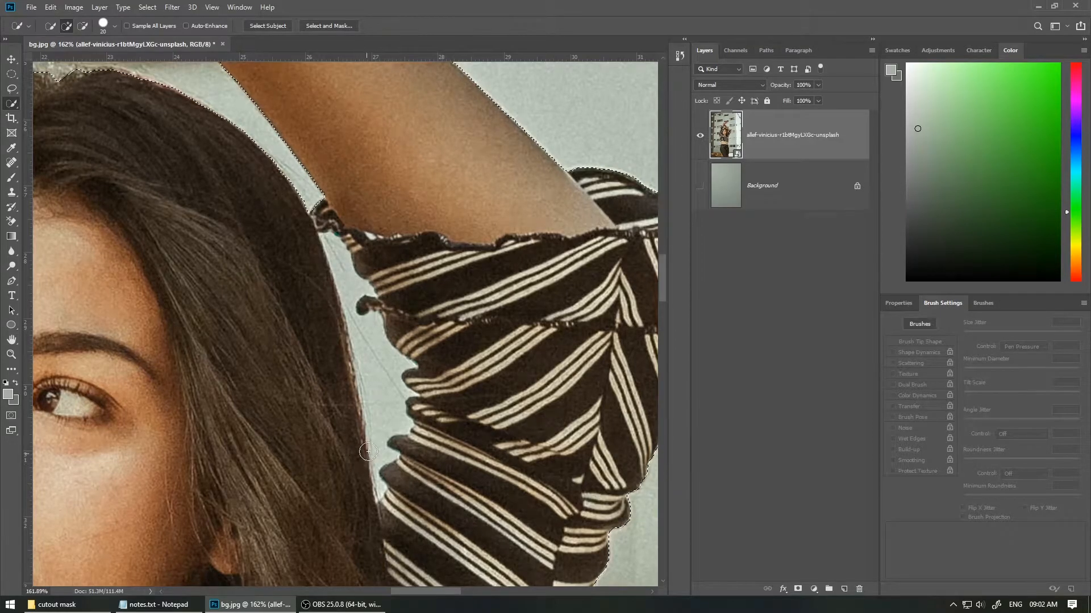
# Step: Subtract the background gap between her hair and the sleeve from the selection with a finer brush
pyautogui.press('alt')
pyautogui.moveTo(378, 460); pyautogui.dragTo(382, 381)
pyautogui.hotkey('ctrl', 'space')
pyautogui.moveTo(393, 497)
pyautogui.mouseDown()
pyautogui.moveTo(429, 419)
pyautogui.moveTo(450, 297)
pyautogui.mouseUp()
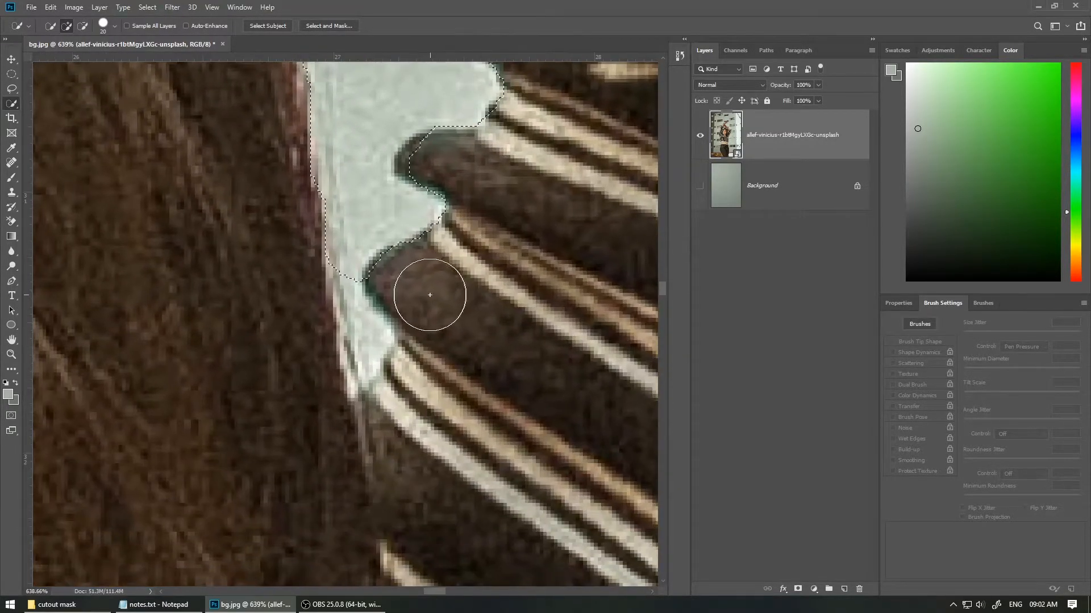
pyautogui.press('[')
pyautogui.press('[')
pyautogui.press('[')
pyautogui.press('[')
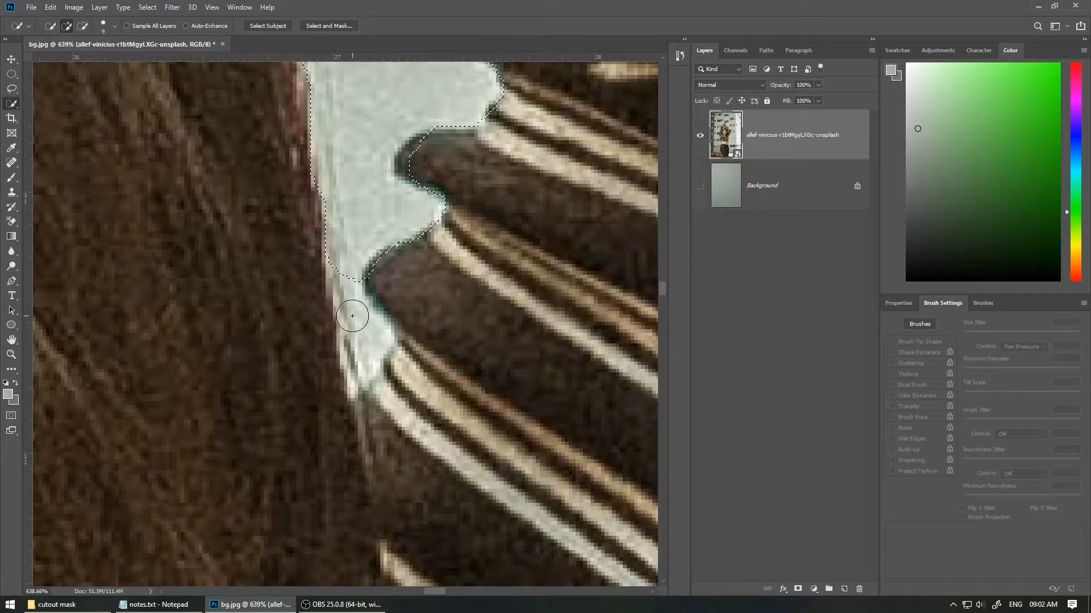
pyautogui.moveTo(365, 367)
pyautogui.mouseDown()
pyautogui.moveTo(344, 273)
pyautogui.moveTo(385, 341)
pyautogui.moveTo(361, 378)
pyautogui.moveTo(378, 337)
pyautogui.moveTo(356, 378)
pyautogui.moveTo(373, 348)
pyautogui.mouseUp()
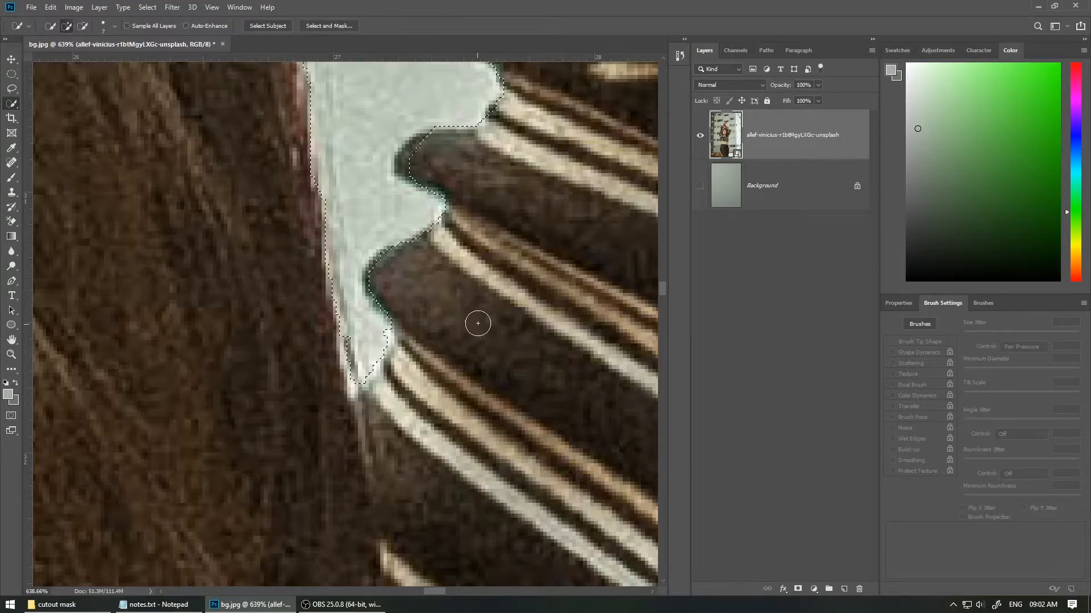
pyautogui.moveTo(480, 301); pyautogui.dragTo(284, 363)
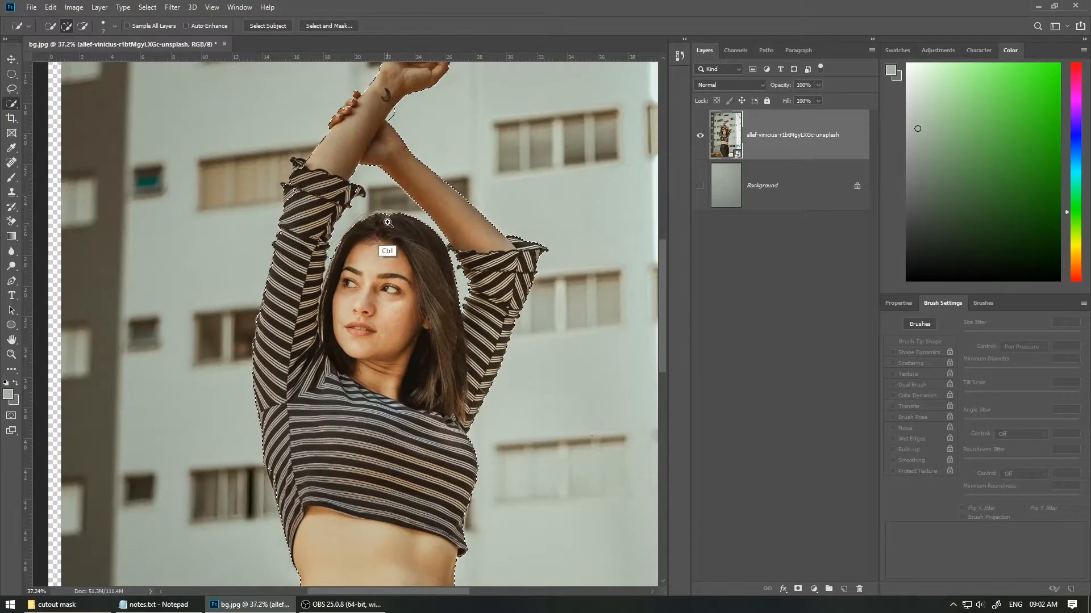
# Step: Add the forearm just above the striped sleeve cuff to the selection
pyautogui.moveTo(387, 225); pyautogui.dragTo(419, 205)
pyautogui.moveTo(317, 200); pyautogui.dragTo(390, 333)
pyautogui.moveTo(298, 318); pyautogui.dragTo(334, 331)
pyautogui.moveTo(304, 393)
pyautogui.mouseDown()
pyautogui.moveTo(289, 345)
pyautogui.moveTo(269, 432)
pyautogui.moveTo(256, 387)
pyautogui.moveTo(252, 436)
pyautogui.mouseUp()
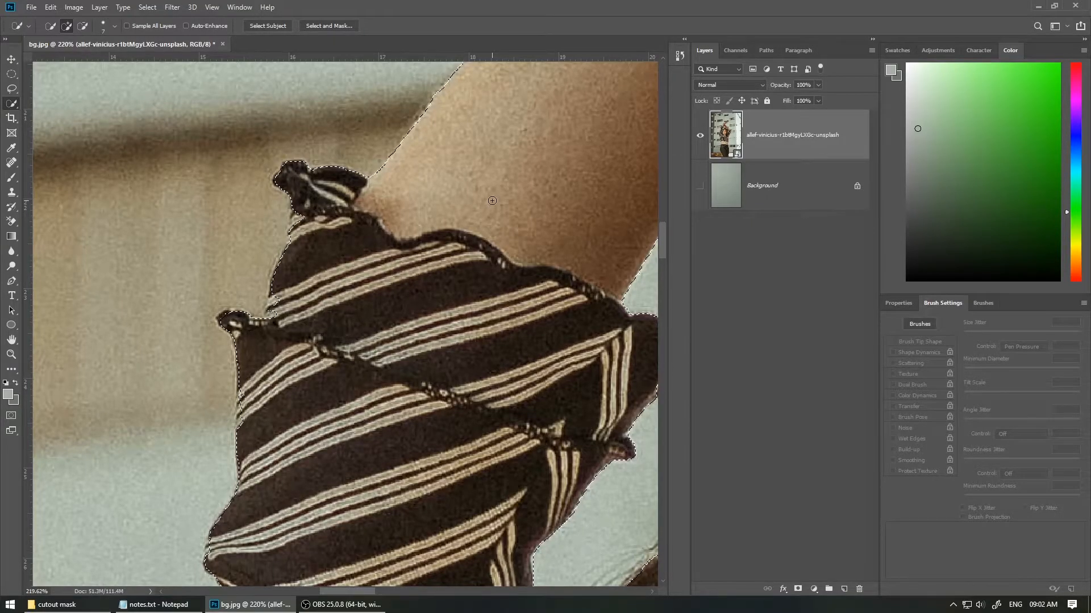
pyautogui.moveTo(506, 119); pyautogui.dragTo(363, 335)
pyautogui.moveTo(515, 109); pyautogui.dragTo(386, 302)
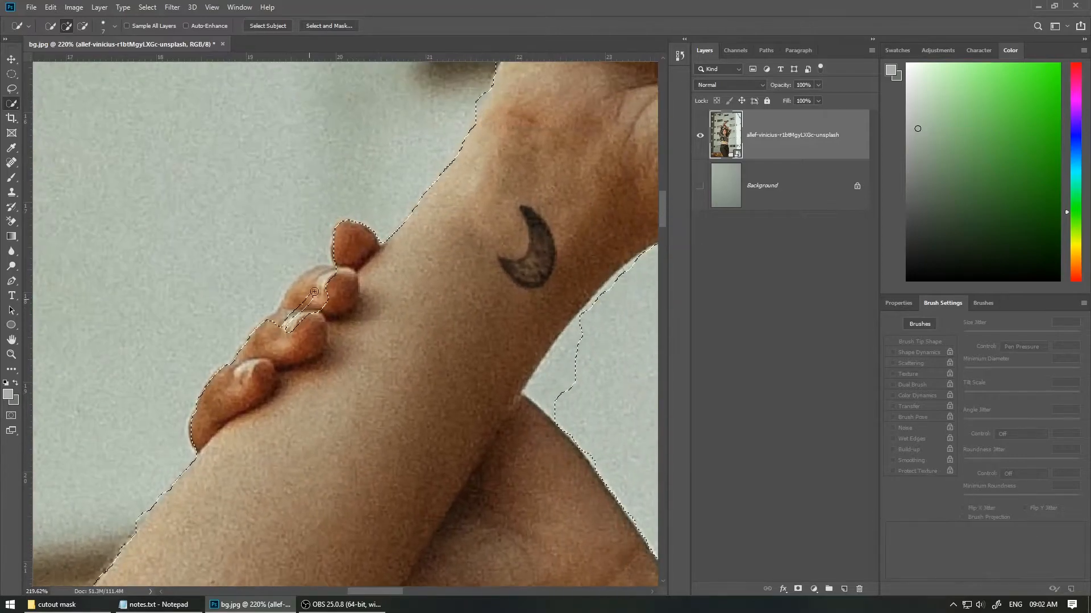
# Step: Refine the selection around the wrist, tattoo and crossed hands with a larger brush
pyautogui.moveTo(476, 209); pyautogui.dragTo(58, 533)
pyautogui.moveTo(142, 488); pyautogui.dragTo(409, 272)
pyautogui.moveTo(361, 212); pyautogui.dragTo(575, 279)
pyautogui.press(']')
pyautogui.press(']')
pyautogui.press(']')
pyautogui.press(']')
pyautogui.moveTo(418, 212); pyautogui.dragTo(476, 322)
pyautogui.moveTo(479, 155); pyautogui.dragTo(605, 296)
pyautogui.moveTo(436, 370)
pyautogui.mouseDown()
pyautogui.moveTo(493, 287)
pyautogui.moveTo(469, 334)
pyautogui.moveTo(496, 254)
pyautogui.mouseUp()
pyautogui.moveTo(425, 295); pyautogui.dragTo(406, 240)
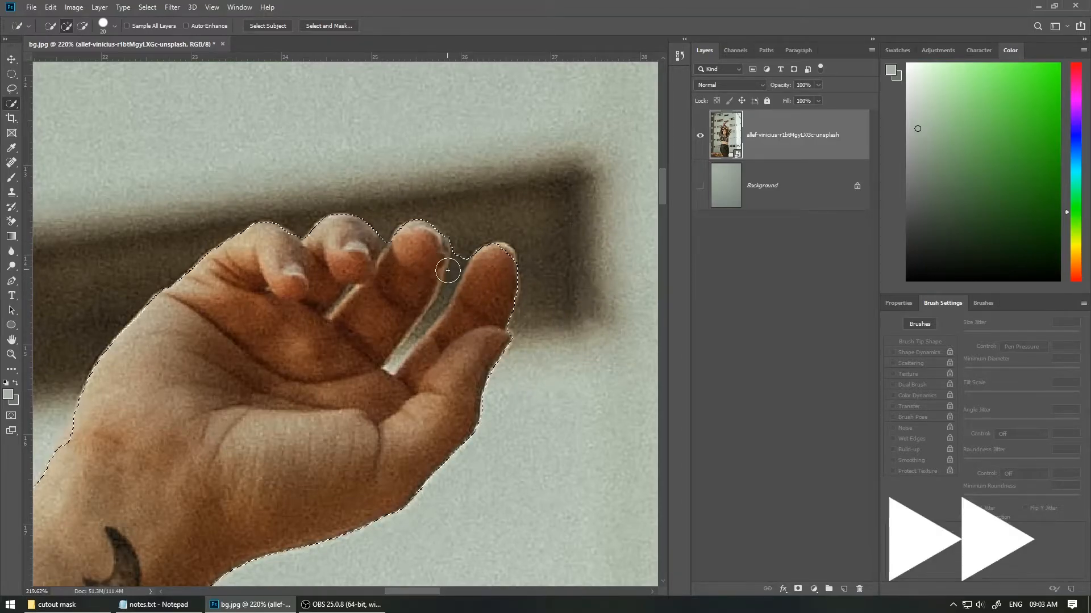
# Step: Clean up the selection around the fingers of the raised hand, adjusting the brush size as needed
pyautogui.moveTo(467, 326); pyautogui.dragTo(529, 327)
pyautogui.moveTo(414, 346); pyautogui.dragTo(403, 346)
pyautogui.moveTo(532, 160); pyautogui.dragTo(556, 156)
pyautogui.press('[')
pyautogui.press('[')
pyautogui.press('[')
pyautogui.press('[')
pyautogui.press('[')
pyautogui.press('[')
pyautogui.press('[')
pyautogui.press('[')
pyautogui.press('[')
pyautogui.press(']')
pyautogui.moveTo(251, 462)
pyautogui.mouseDown()
pyautogui.moveTo(312, 383)
pyautogui.moveTo(423, 181)
pyautogui.mouseUp()
pyautogui.moveTo(277, 431)
pyautogui.mouseDown()
pyautogui.moveTo(390, 292)
pyautogui.moveTo(398, 298)
pyautogui.mouseUp()
pyautogui.moveTo(526, 232); pyautogui.dragTo(378, 288)
pyautogui.moveTo(562, 261); pyautogui.dragTo(442, 188)
pyautogui.moveTo(497, 243); pyautogui.dragTo(461, 248)
pyautogui.moveTo(356, 383); pyautogui.dragTo(388, 361)
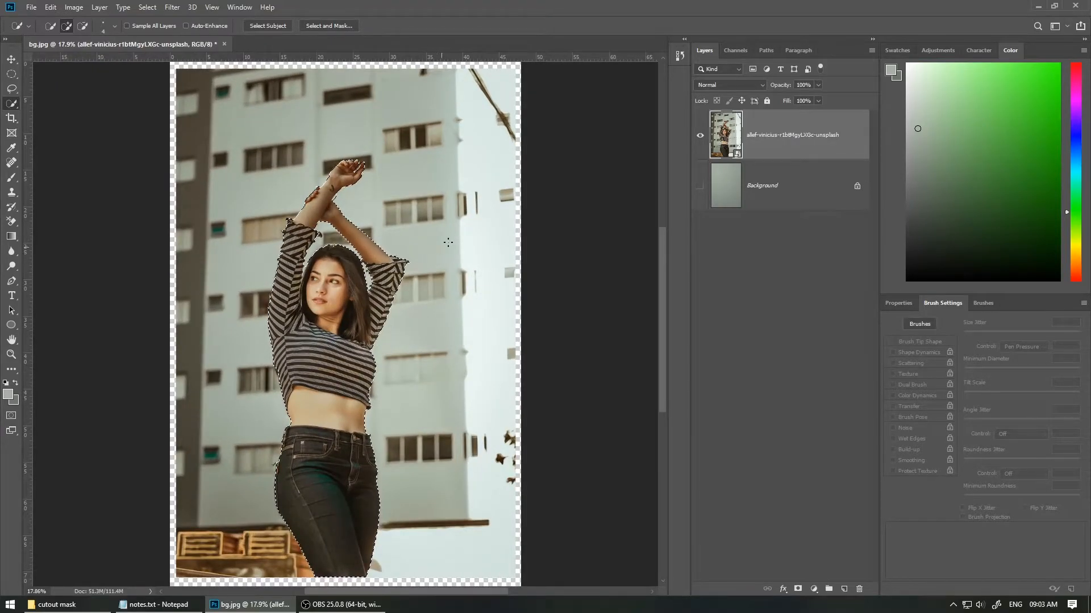
# Step: Remove the background inside the crook of the crossed arms from the selection
pyautogui.moveTo(355, 195); pyautogui.dragTo(511, 142)
pyautogui.moveTo(305, 229); pyautogui.dragTo(449, 270)
pyautogui.moveTo(285, 246)
pyautogui.mouseDown()
pyautogui.moveTo(243, 310)
pyautogui.moveTo(299, 240)
pyautogui.moveTo(250, 308)
pyautogui.moveTo(283, 242)
pyautogui.mouseUp()
pyautogui.press(']')
pyautogui.press(']')
pyautogui.press(']')
pyautogui.press(']')
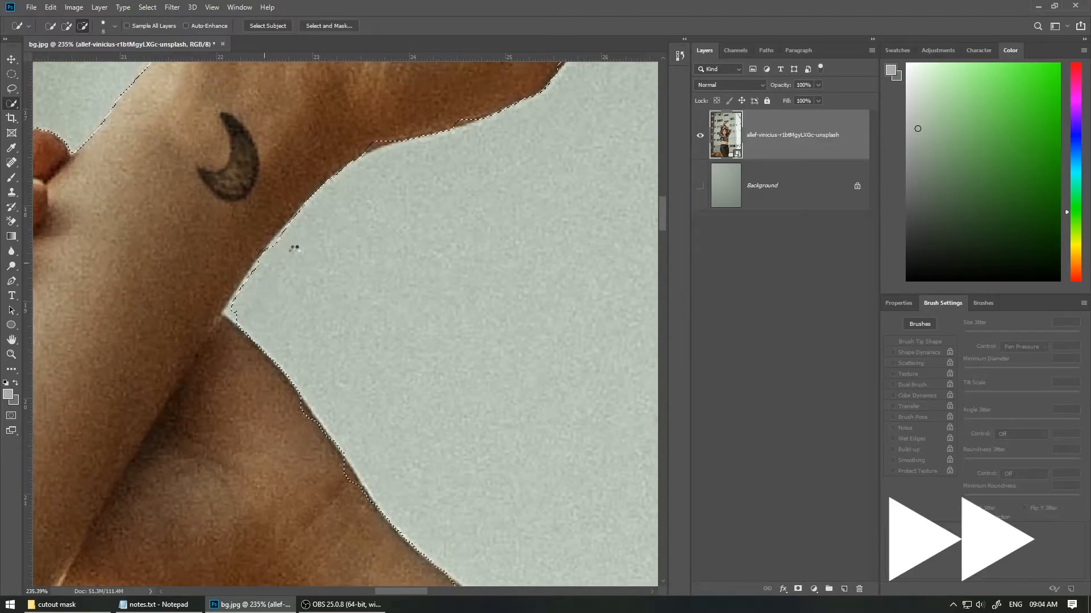
pyautogui.keyDown('alt'); pyautogui.click(244, 316); pyautogui.keyUp('alt')
pyautogui.moveTo(482, 249); pyautogui.dragTo(318, 286)
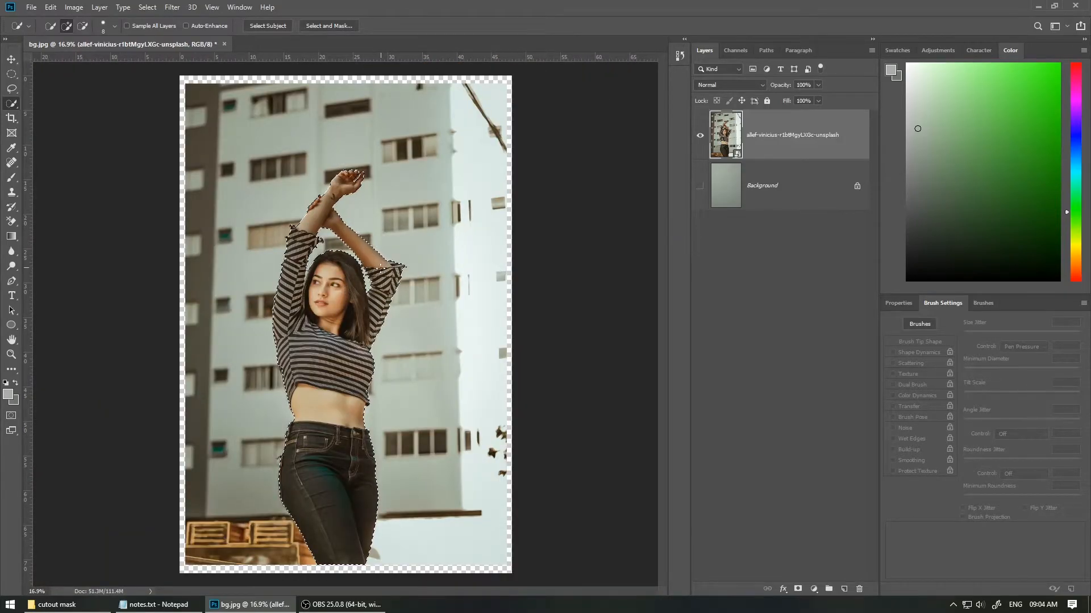
# Step: Open Select and Mask and set Shift Edge to -10% while inspecting the forearm edge
pyautogui.click(336, 25)
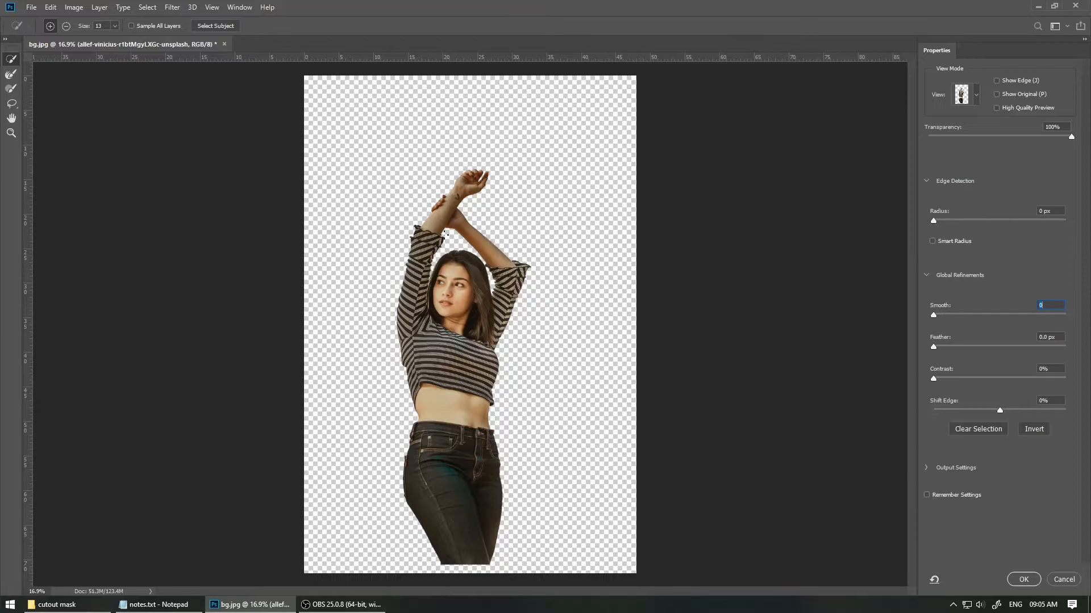
pyautogui.moveTo(491, 220); pyautogui.dragTo(593, 195)
pyautogui.moveTo(249, 263); pyautogui.dragTo(273, 261)
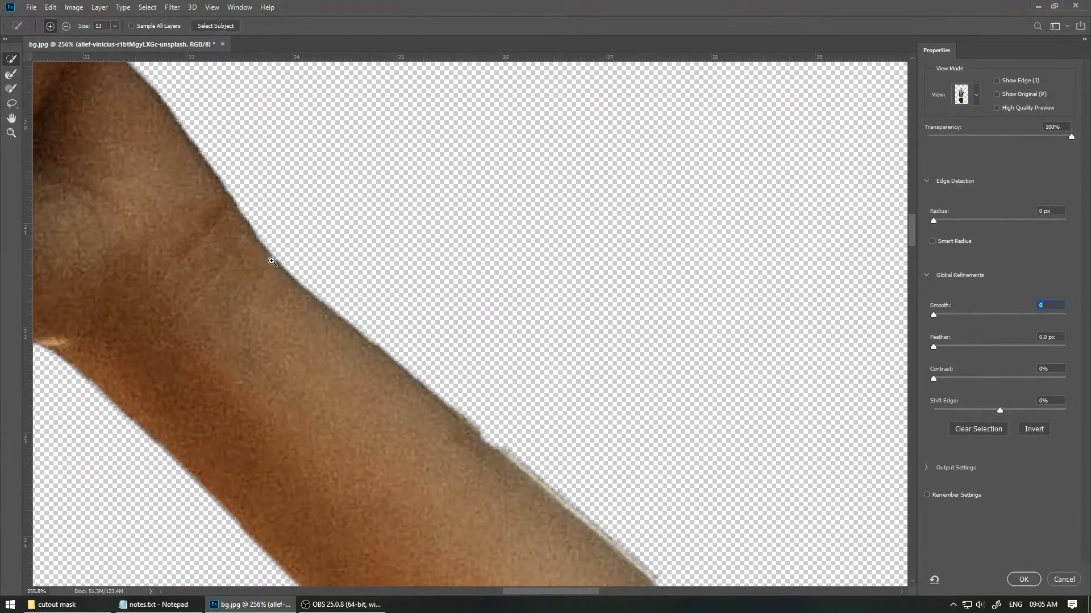
pyautogui.moveTo(551, 414); pyautogui.dragTo(527, 302)
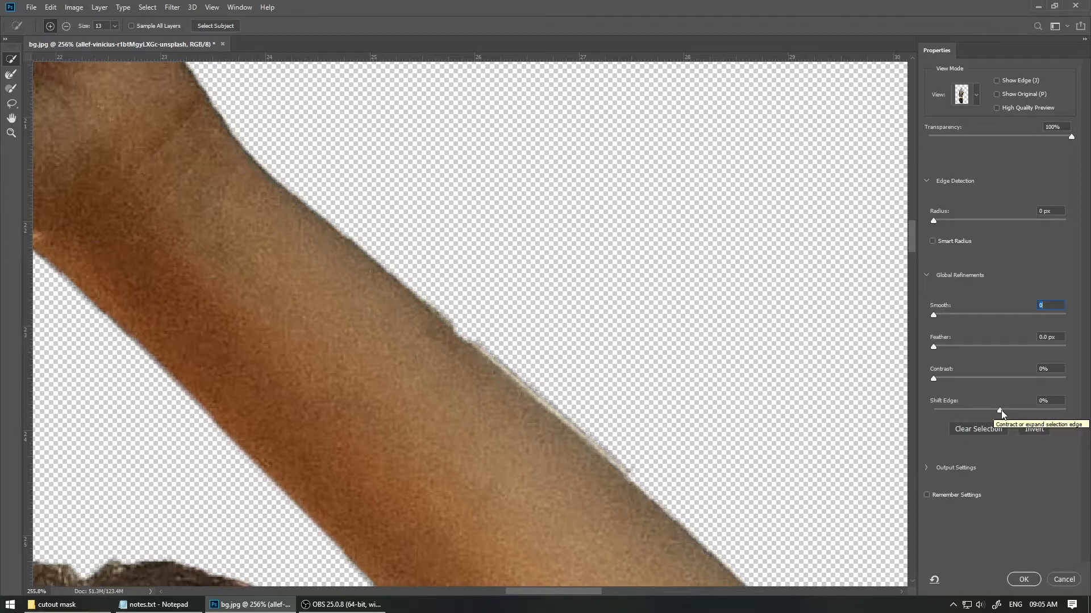
pyautogui.moveTo(1000, 412); pyautogui.dragTo(1069, 407)
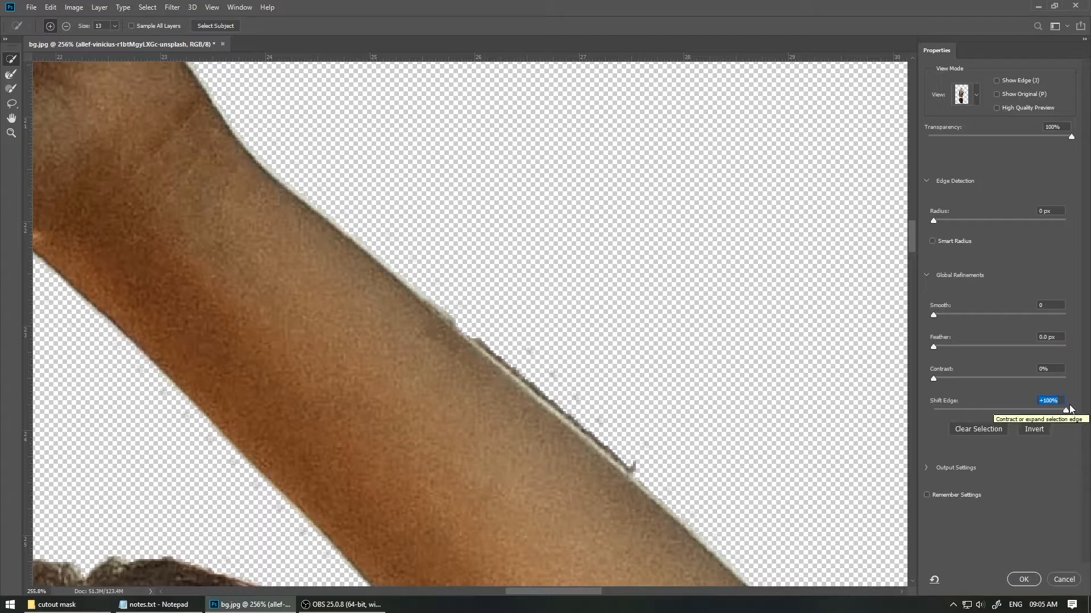
pyautogui.moveTo(1066, 410); pyautogui.dragTo(931, 424)
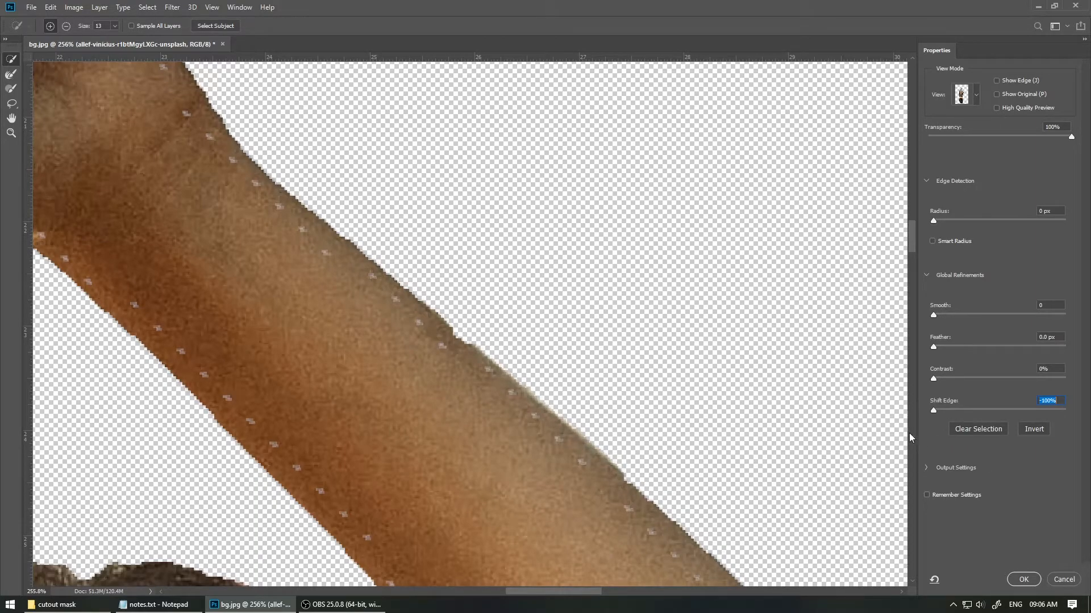
pyautogui.moveTo(934, 411); pyautogui.dragTo(993, 414)
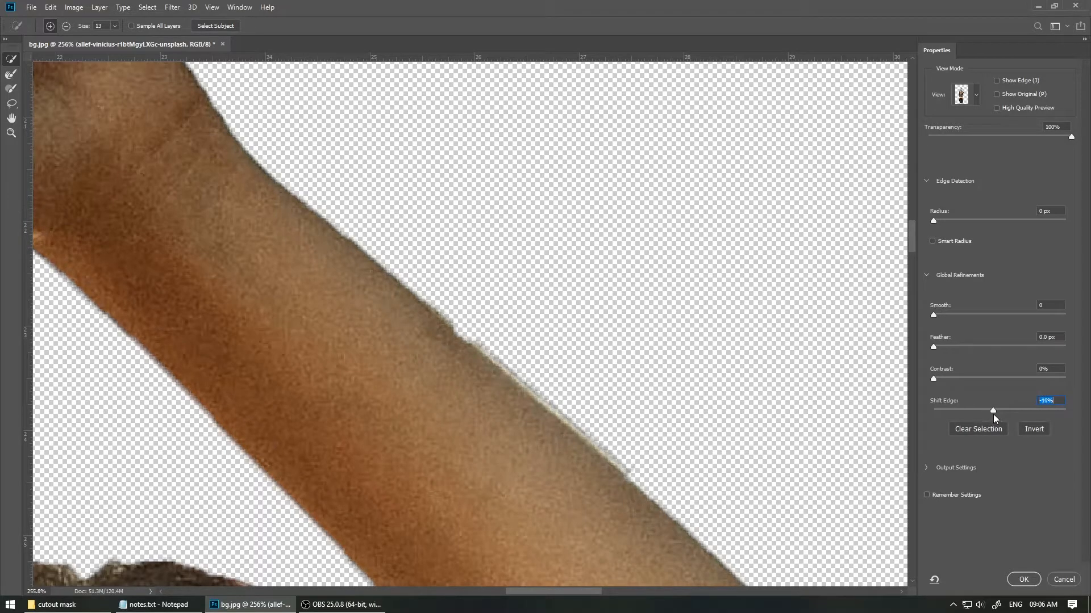
# Step: Set Shift Edge to -26%
pyautogui.scroll(-10, 513, 356)
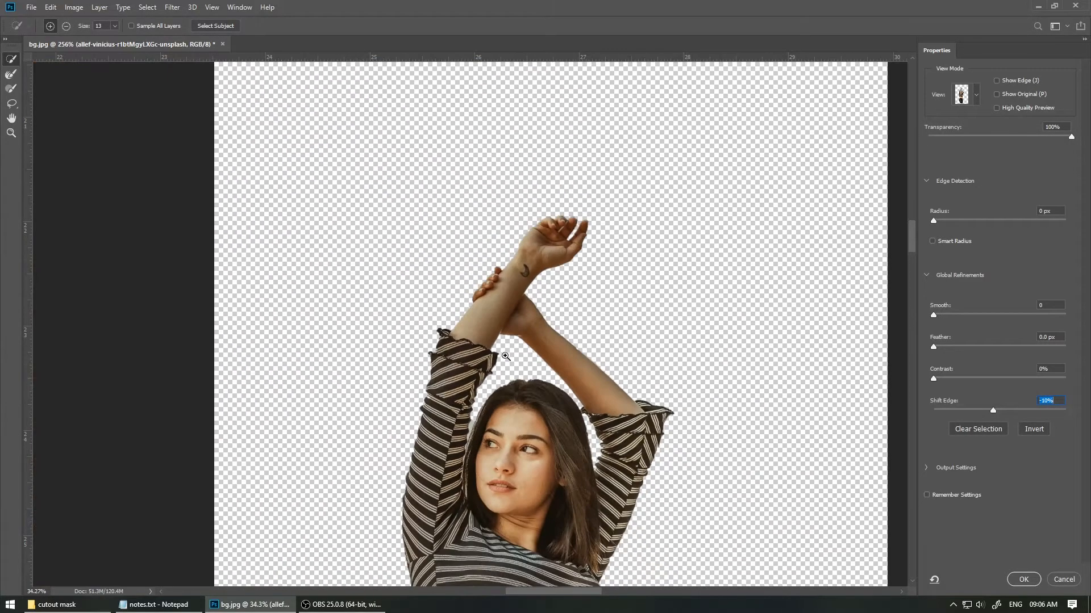
pyautogui.scroll(12, 514, 357)
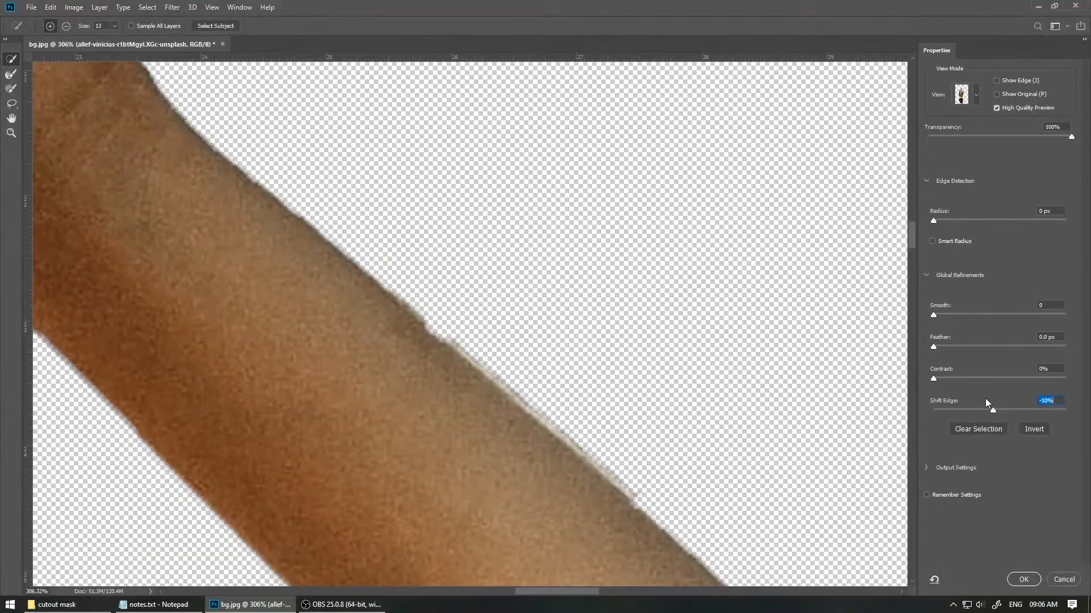
pyautogui.moveTo(987, 410); pyautogui.dragTo(983, 409)
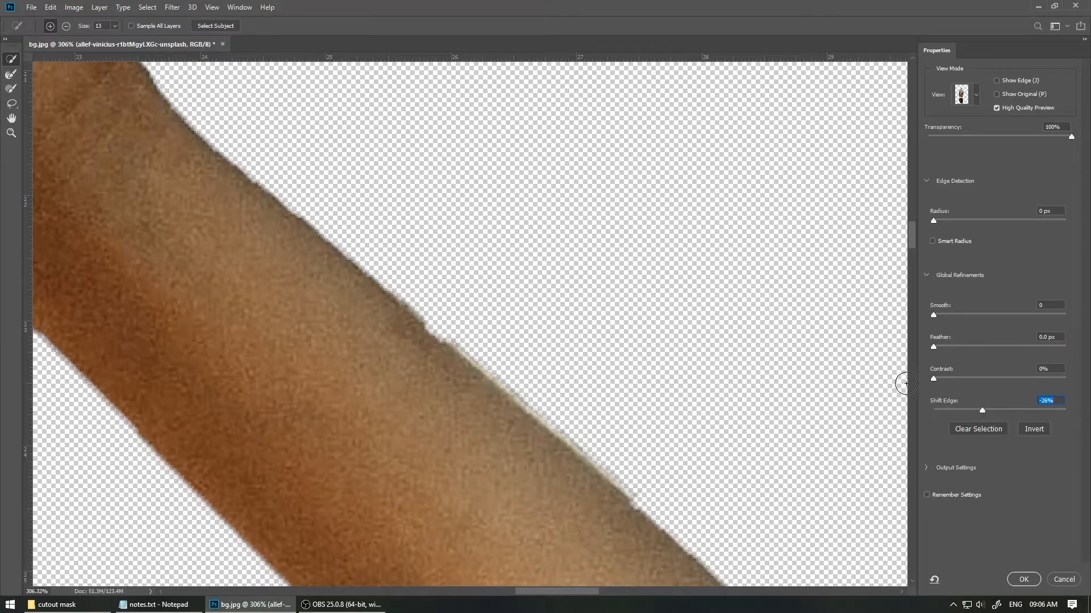
# Step: Set Contrast to 89% in Select and Mask
pyautogui.click(934, 378)
pyautogui.moveTo(933, 381); pyautogui.dragTo(1047, 375)
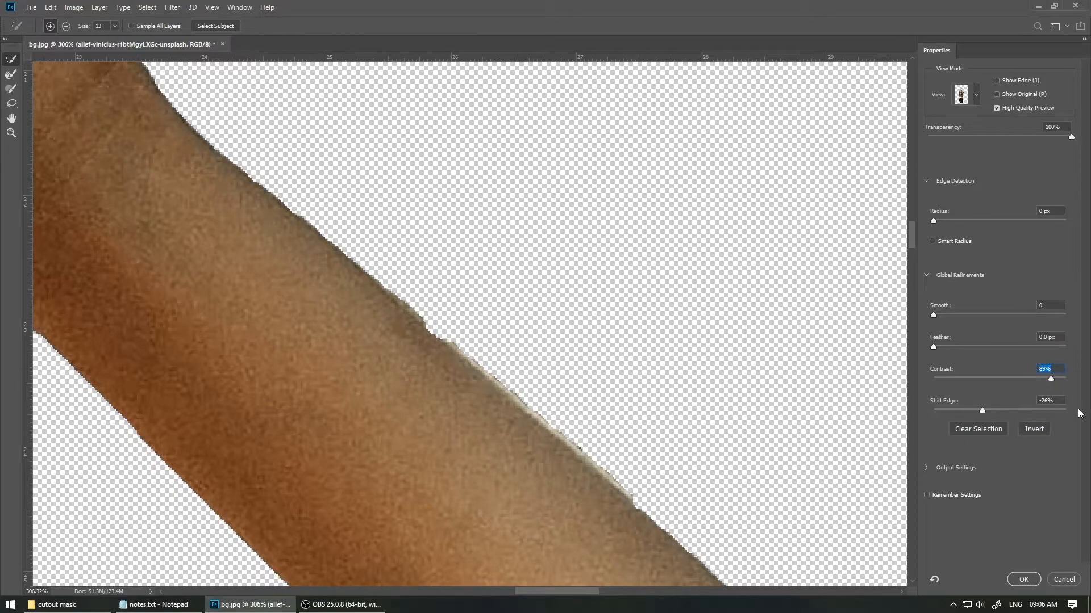
pyautogui.scroll(-10, 640, 326)
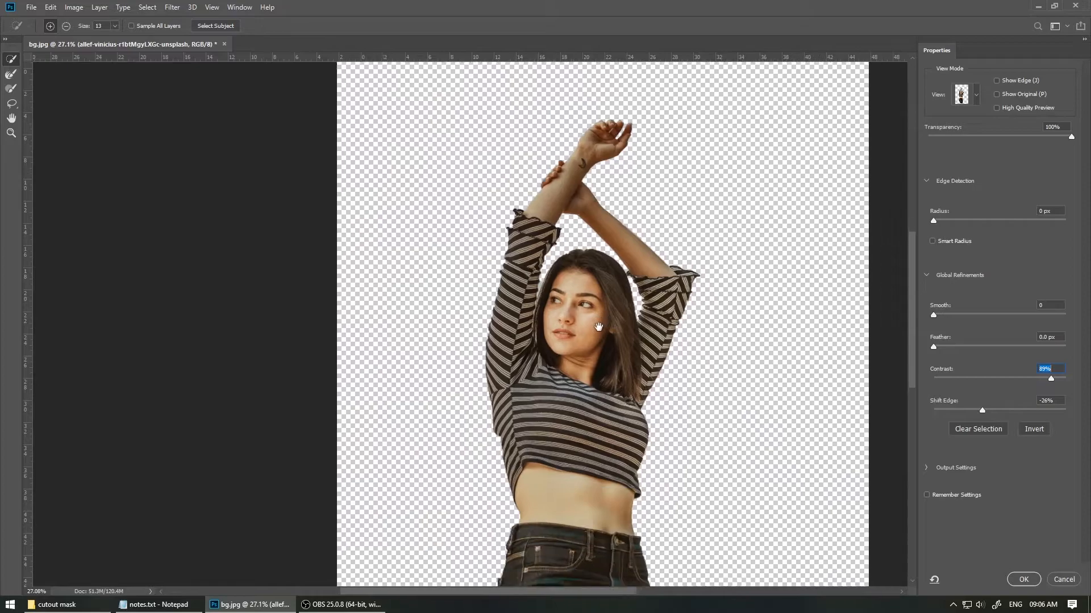
# Step: Try Feather values up to 96.2 px, then reset Feather to 0 px
pyautogui.moveTo(598, 327); pyautogui.dragTo(523, 317)
pyautogui.scroll(-3, 511, 315)
pyautogui.moveTo(463, 347); pyautogui.dragTo(461, 326)
pyautogui.moveTo(933, 346); pyautogui.dragTo(936, 348)
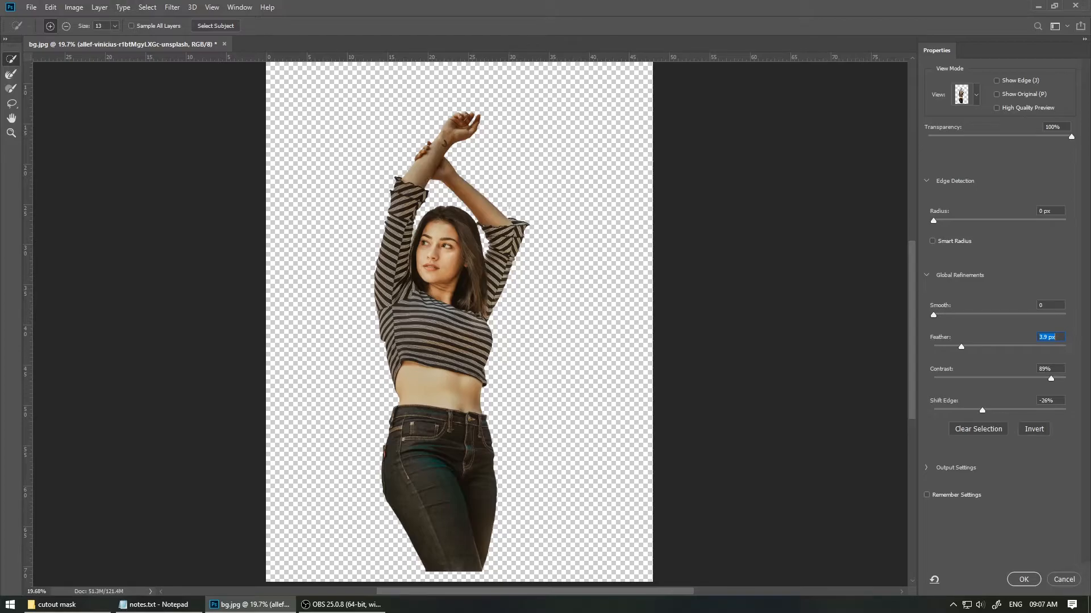
pyautogui.moveTo(960, 347); pyautogui.dragTo(1015, 347)
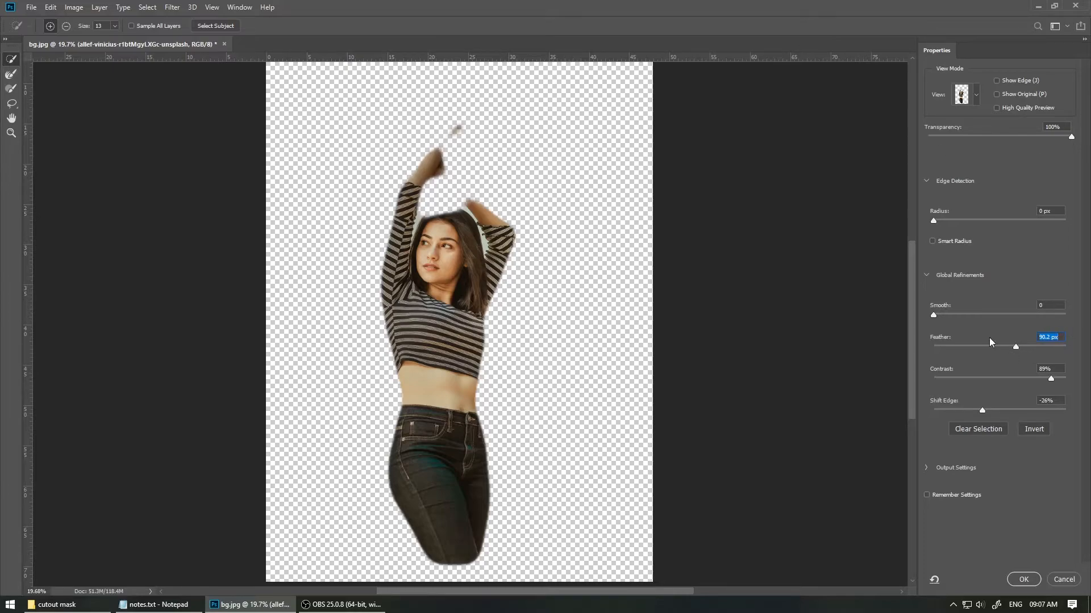
pyautogui.moveTo(993, 346); pyautogui.dragTo(915, 353)
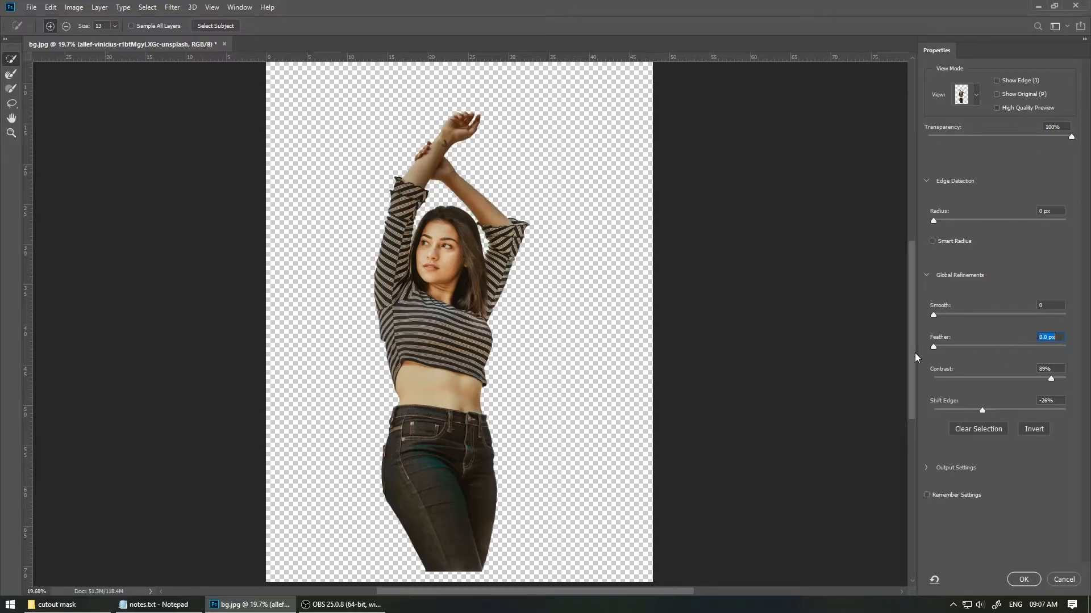
# Step: Set Smooth to 100 for the selection edge
pyautogui.moveTo(471, 178); pyautogui.dragTo(569, 160)
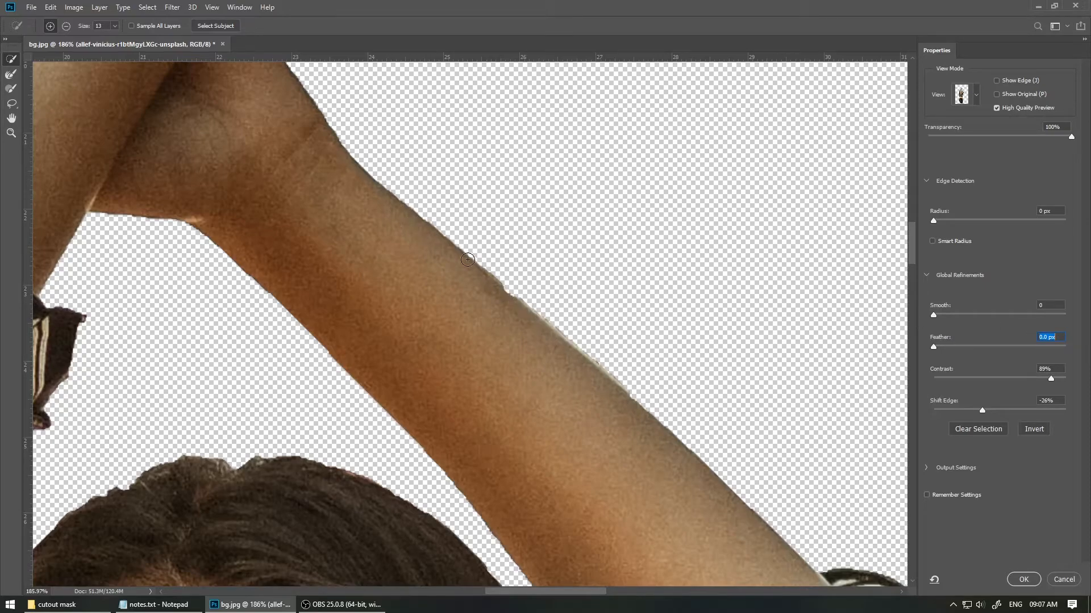
pyautogui.moveTo(931, 315); pyautogui.dragTo(947, 314)
pyautogui.write('00')
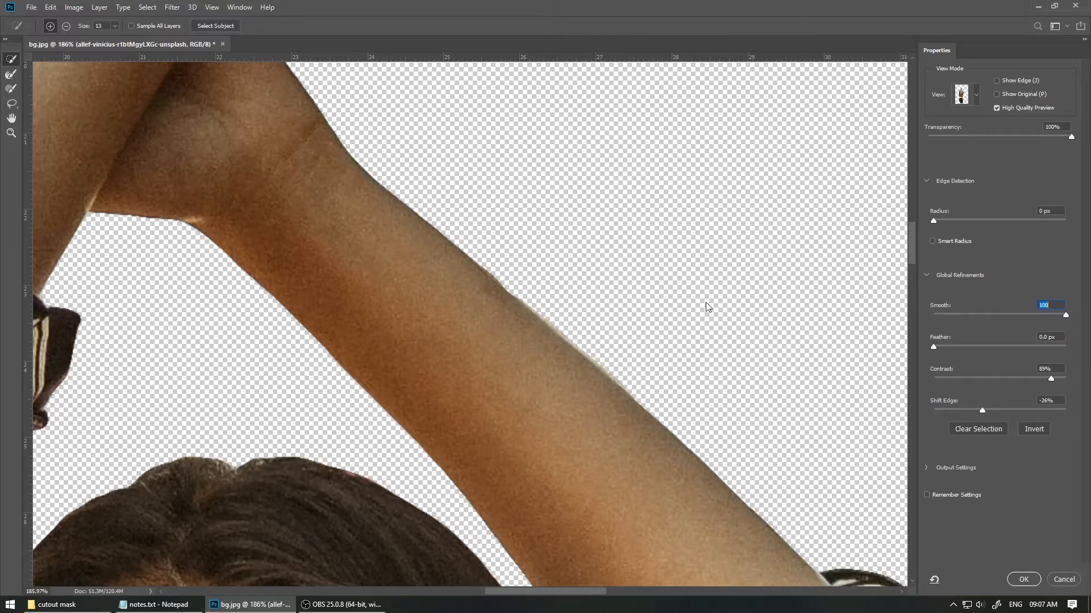
# Step: Inspect the refined arm edge up close and apply the Select and Mask refinements to the selection
pyautogui.moveTo(526, 287); pyautogui.dragTo(565, 286)
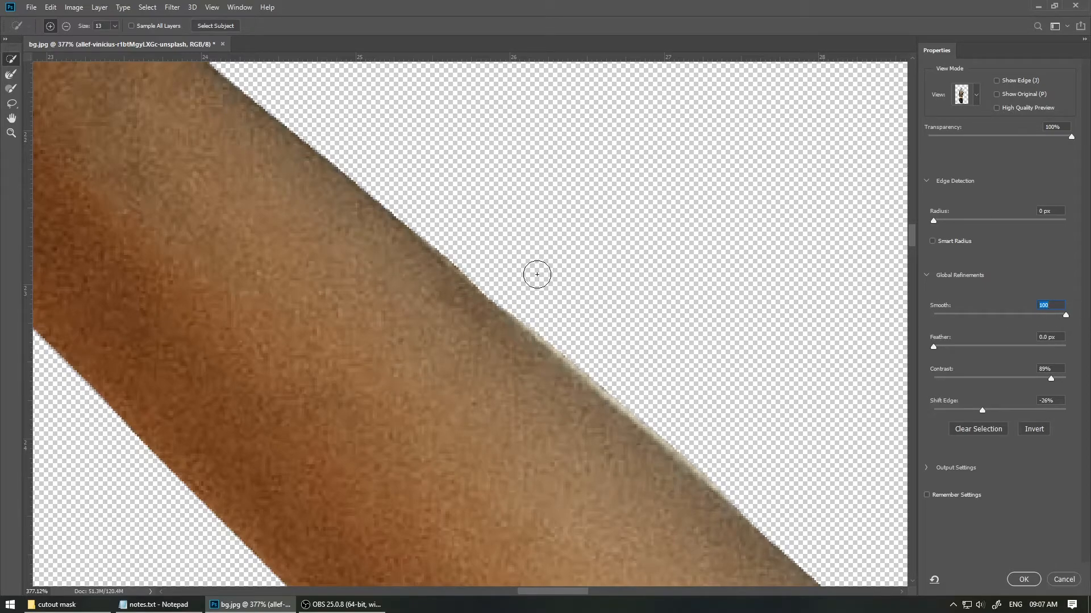
pyautogui.moveTo(610, 244)
pyautogui.mouseDown()
pyautogui.moveTo(525, 270)
pyautogui.moveTo(475, 343)
pyautogui.mouseUp()
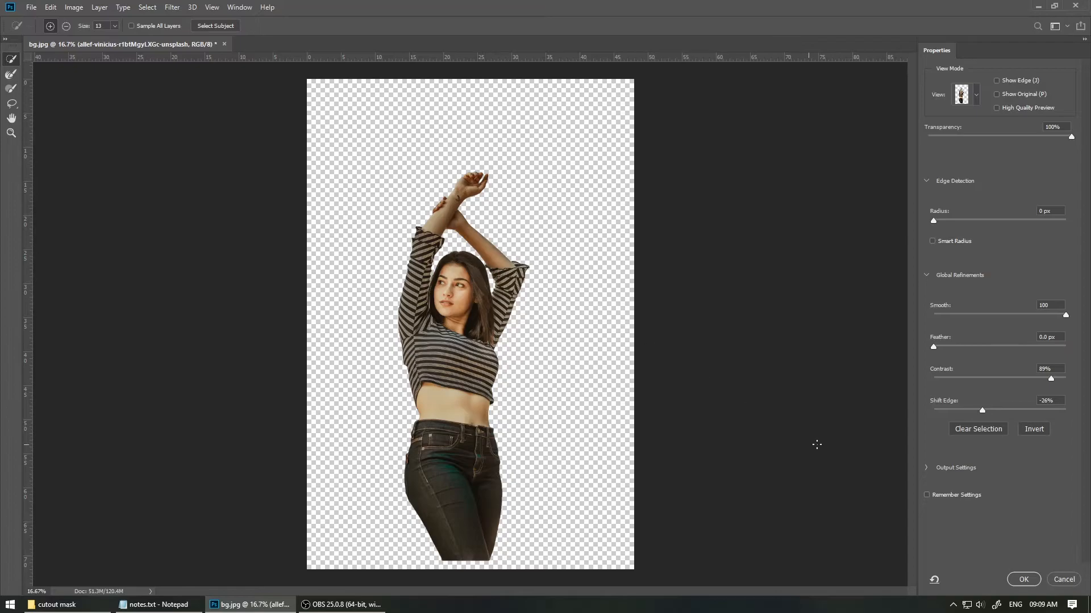
pyautogui.click(1031, 580)
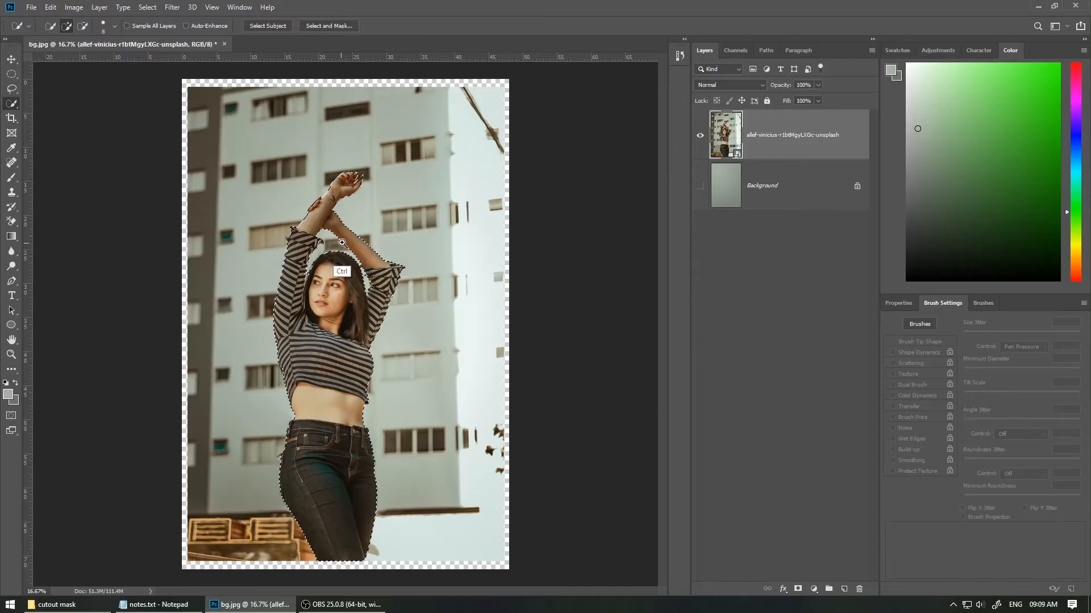
# Step: Add a layer mask to the photo layer from the refined selection
pyautogui.scroll(5, 351, 242)
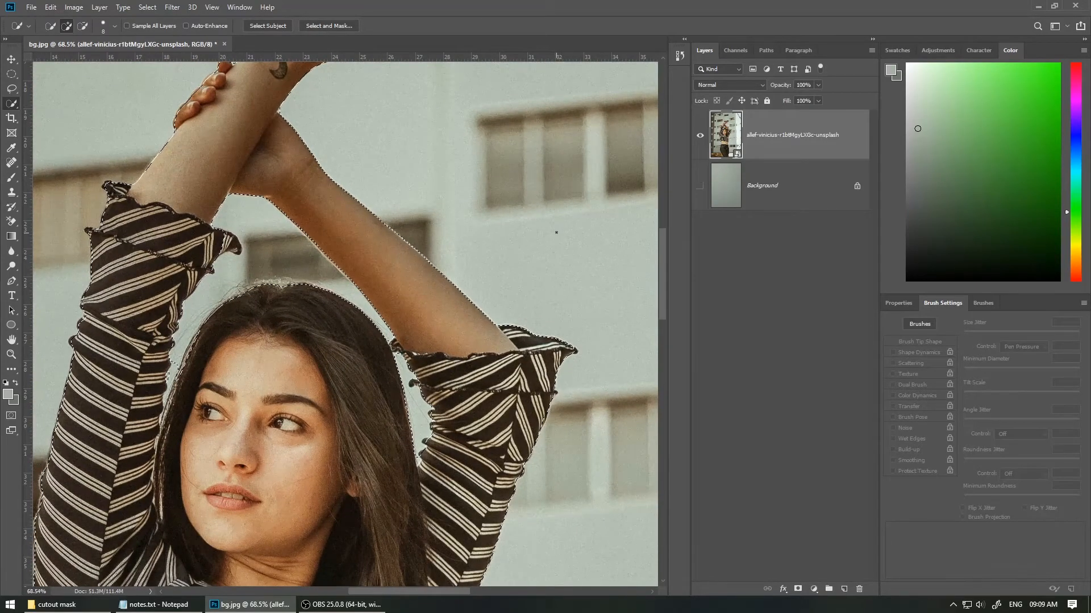
pyautogui.scroll(-5, 426, 268)
pyautogui.hotkey('ctrl', '0')
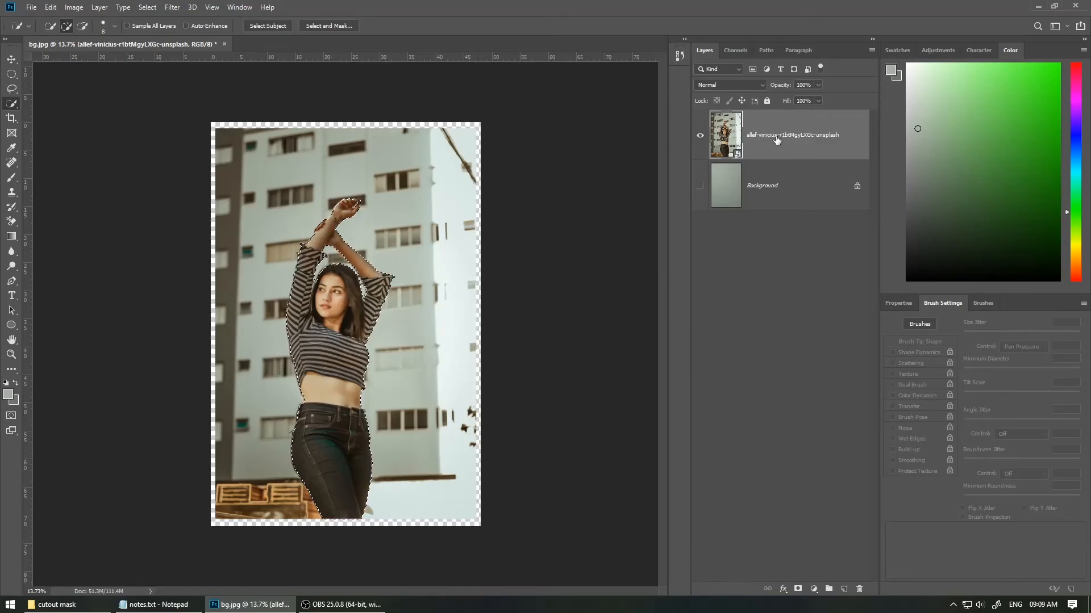
pyautogui.click(798, 589)
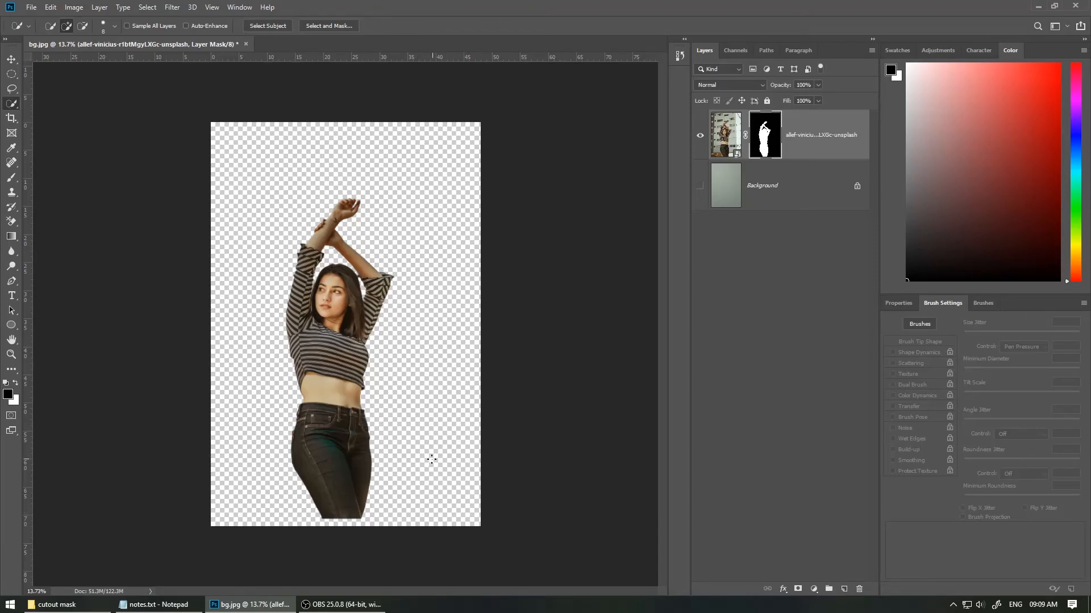
# Step: Show the gray Background layer beneath the masked photo layer
pyautogui.hotkey('ctrl', '0')
pyautogui.click(700, 186)
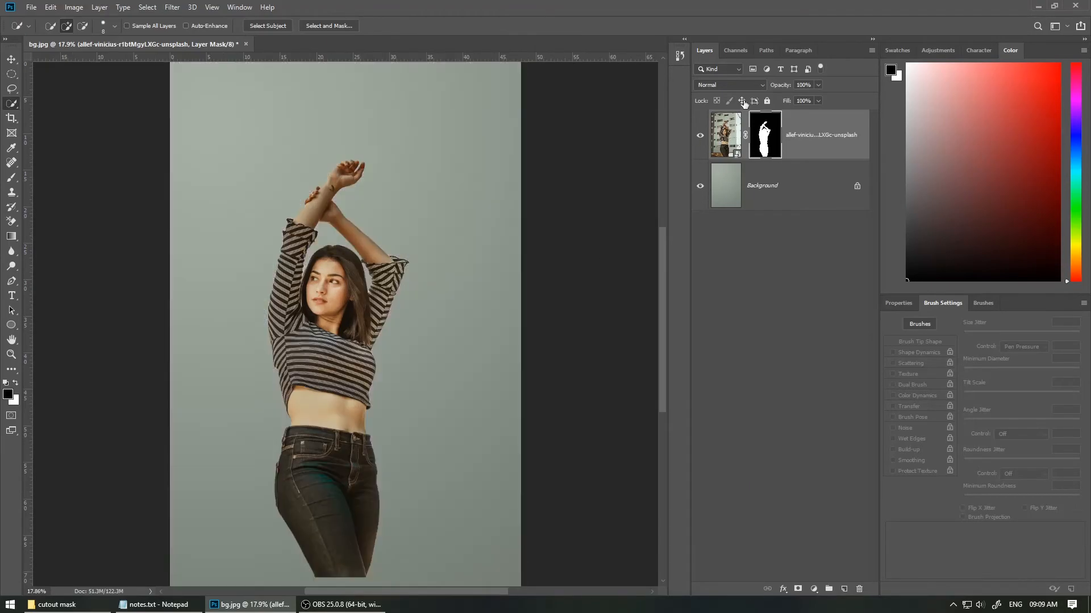
pyautogui.scroll(-1, 426, 340)
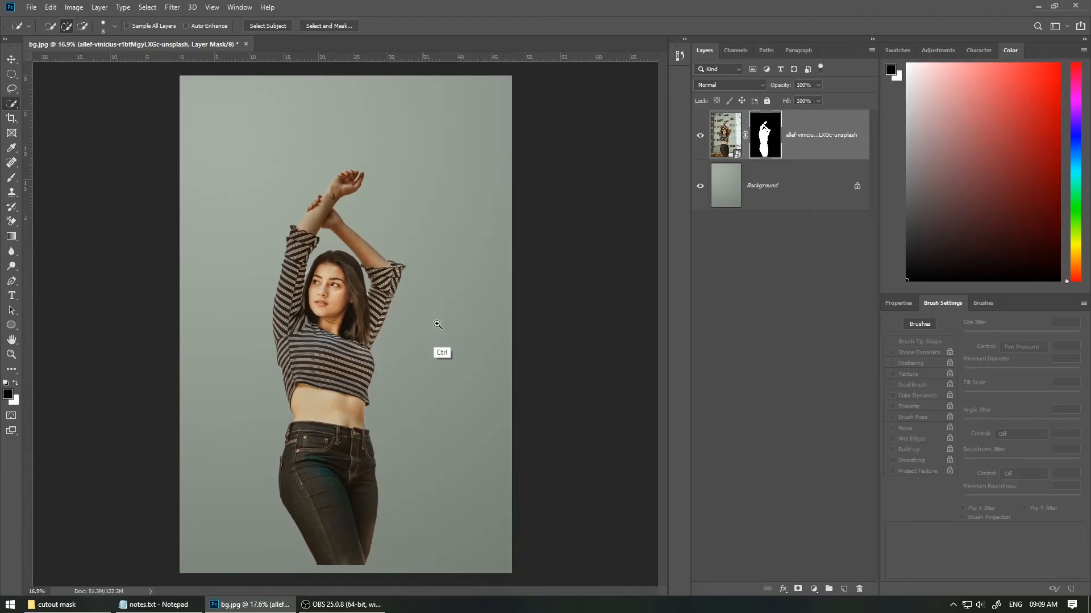
pyautogui.click(785, 591)
pyautogui.click(811, 583)
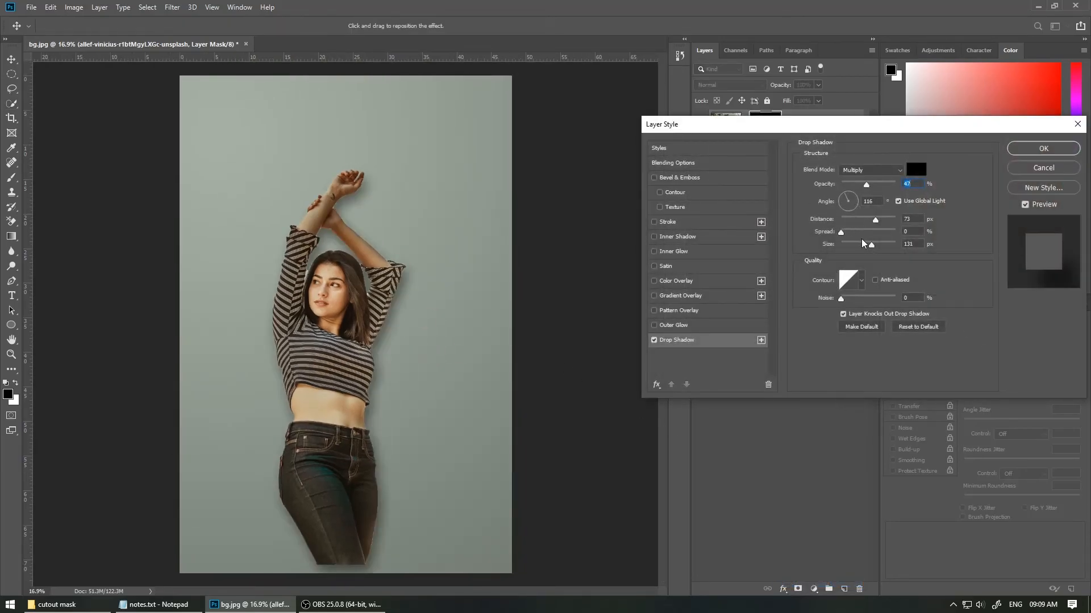
pyautogui.moveTo(871, 245); pyautogui.dragTo(893, 246)
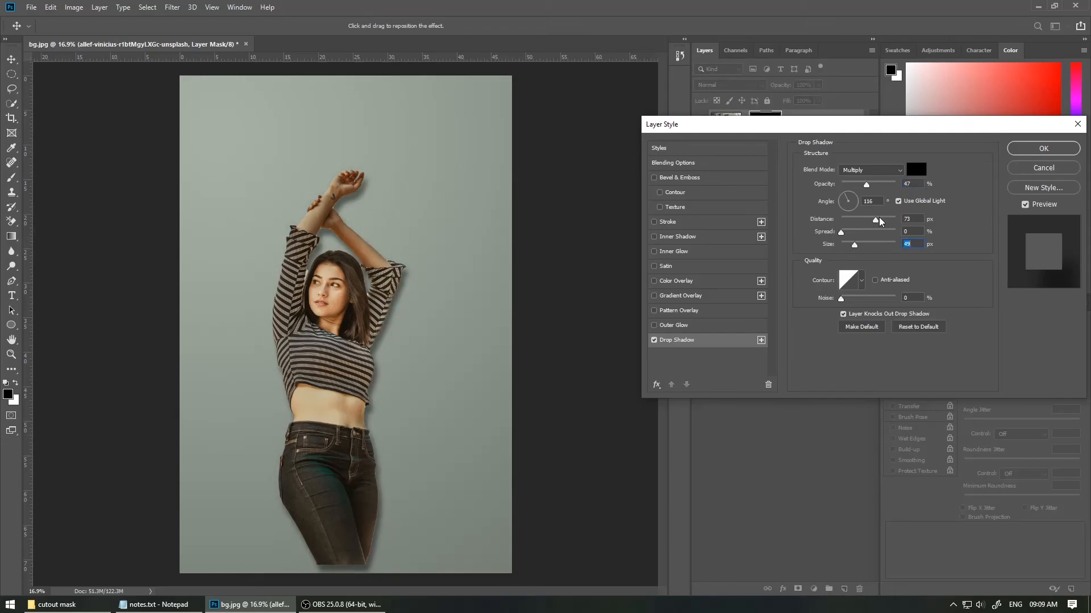
pyautogui.press('Escape')
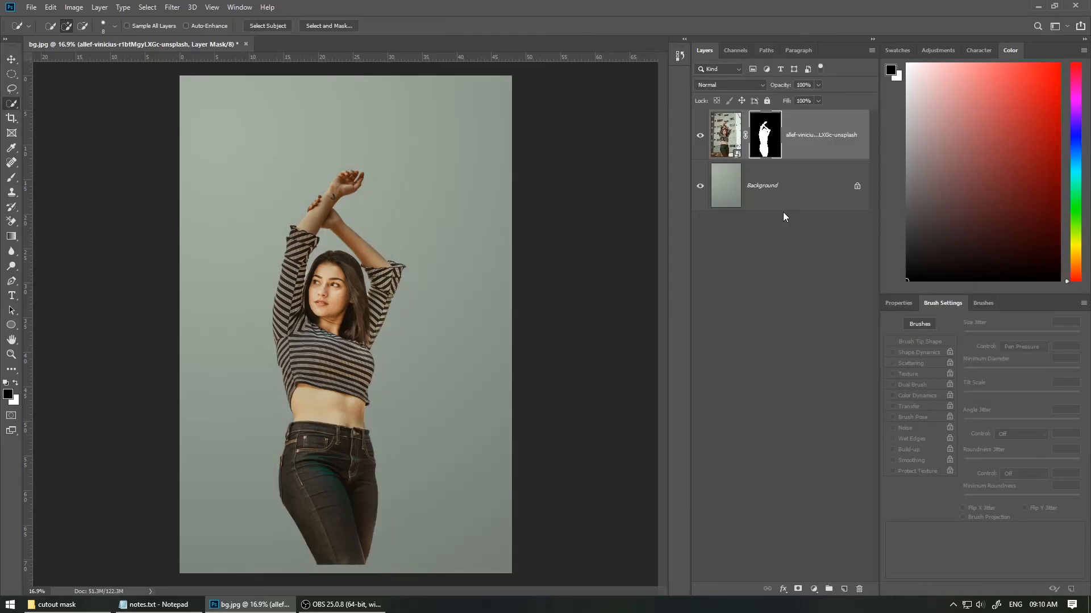